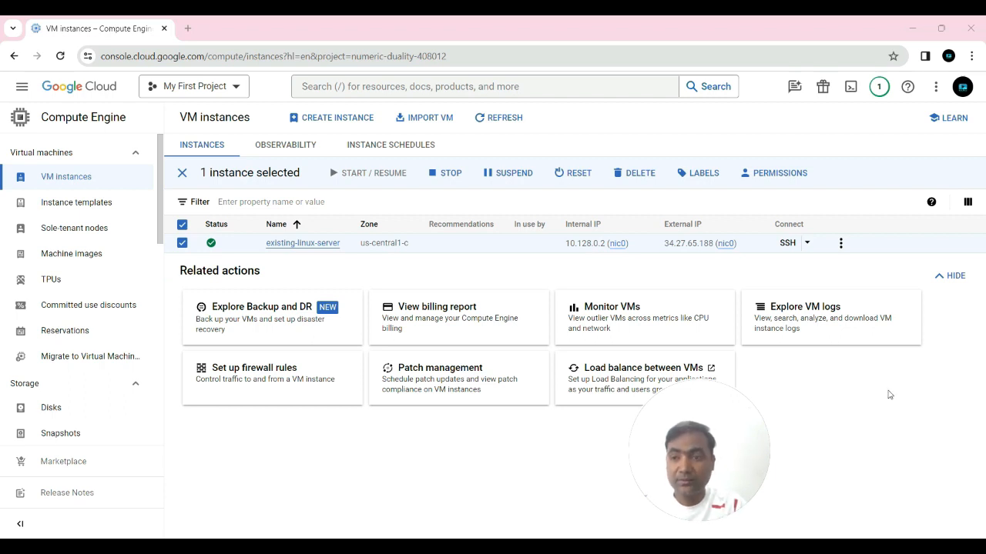
Step: Examine the blank machine image creation form reached from the Machine images page, including its source VM instance choices and encryption options
left_click(85, 260)
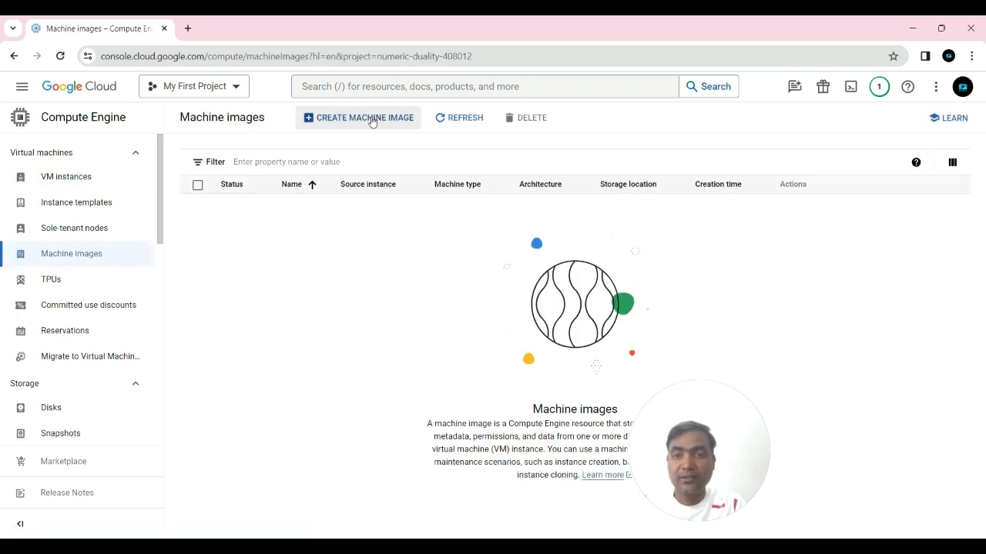
left_click(372, 119)
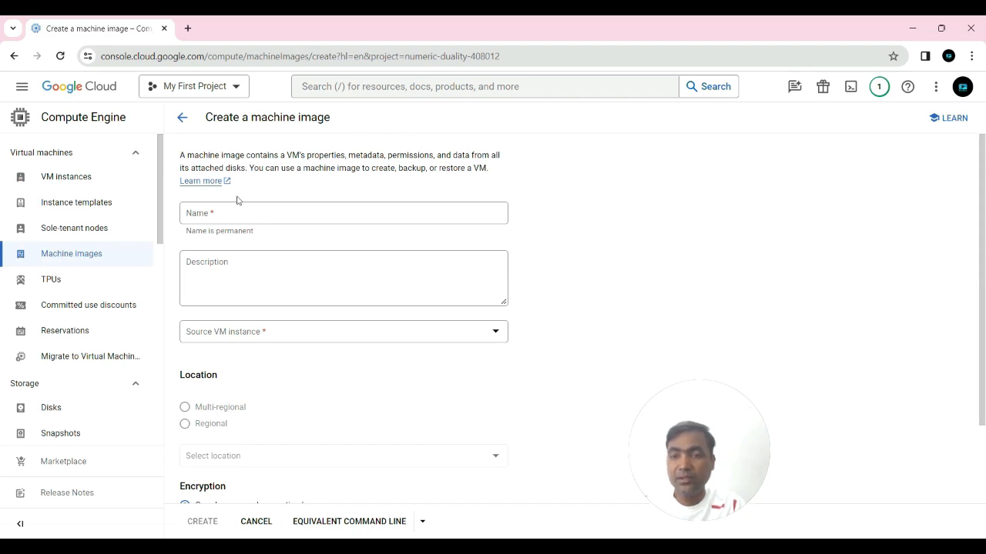
scroll(237, 200, "down", 1)
scroll(238, 198, "down", 1)
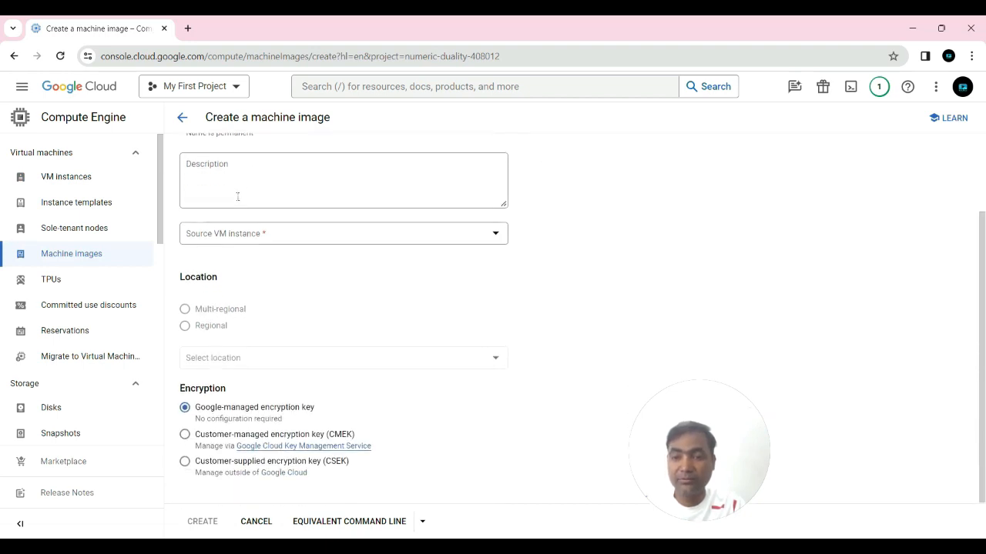
left_click(336, 239)
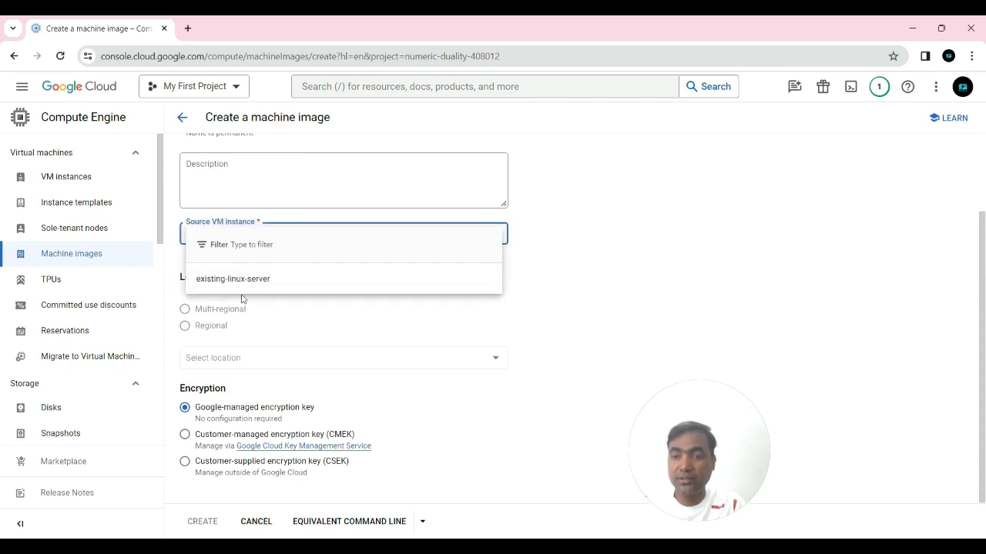
left_click(571, 299)
scroll(522, 284, "up", 1)
scroll(521, 283, "down", 1)
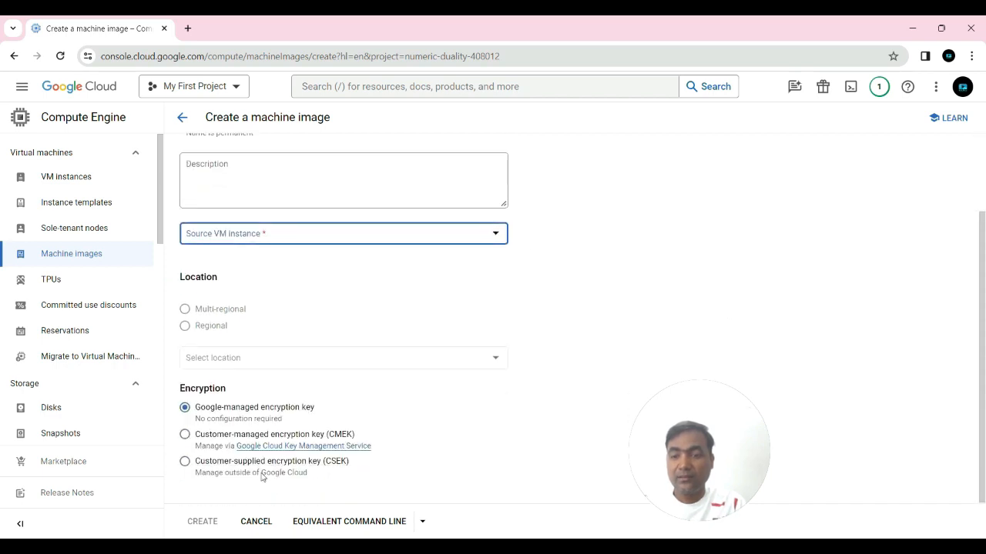
Step: Start a new machine image from existing-linux-server in the VM instances list and review the form's location and encryption settings
left_click(62, 184)
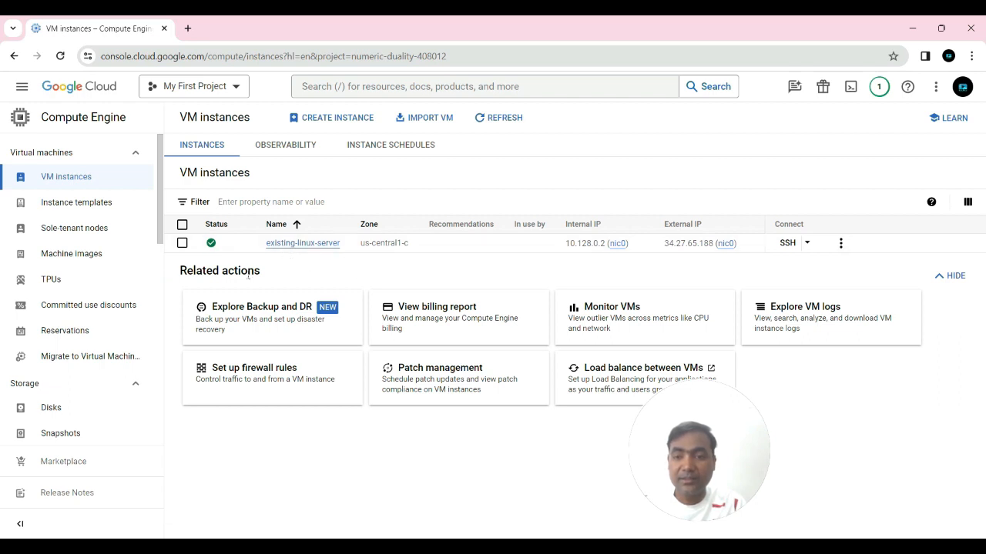
left_click(182, 244)
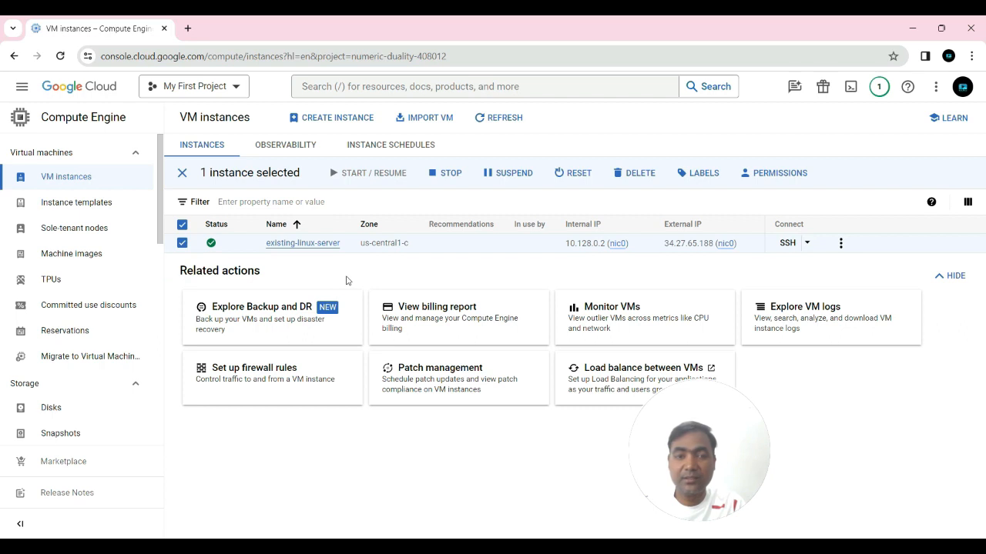
left_click(840, 244)
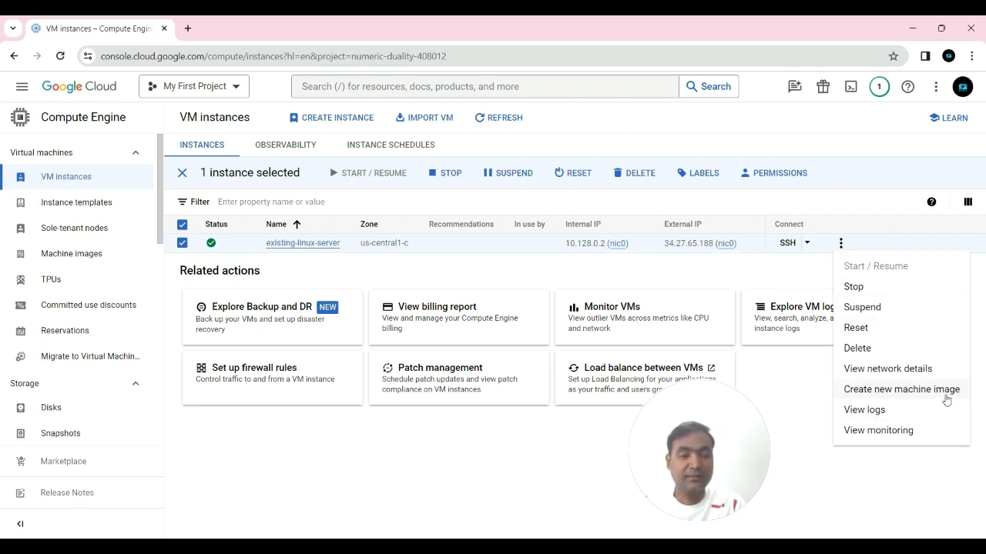
left_click(889, 394)
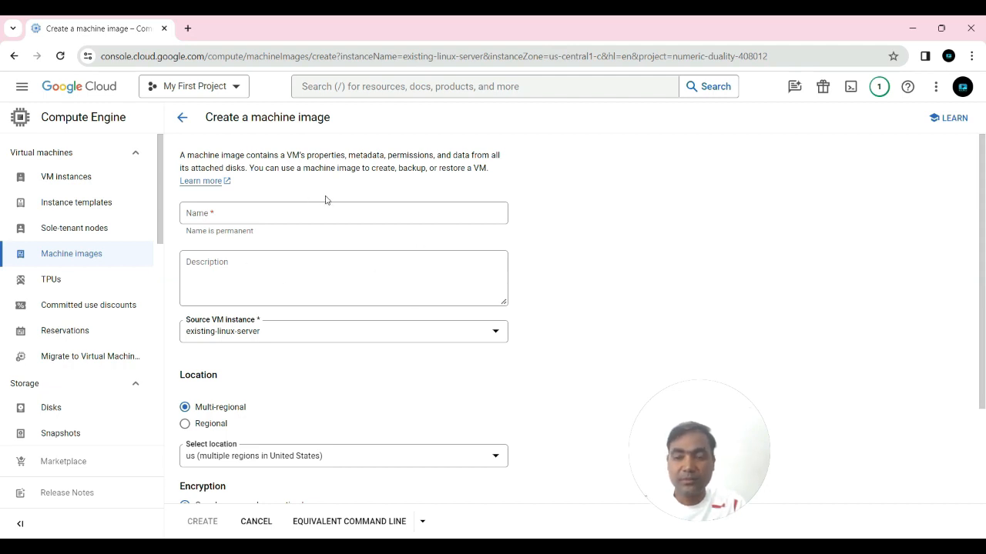
scroll(239, 200, "down", 2)
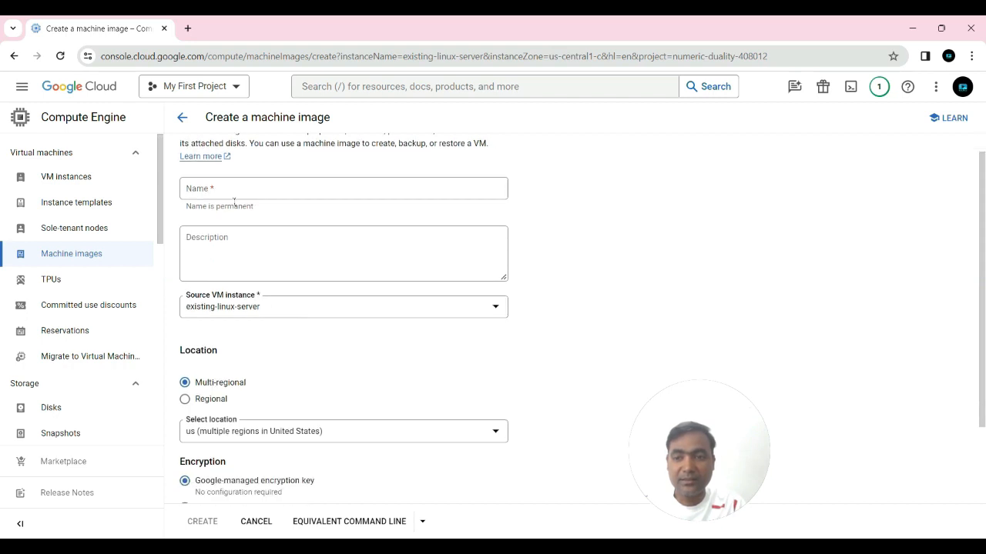
scroll(250, 208, "down", 2)
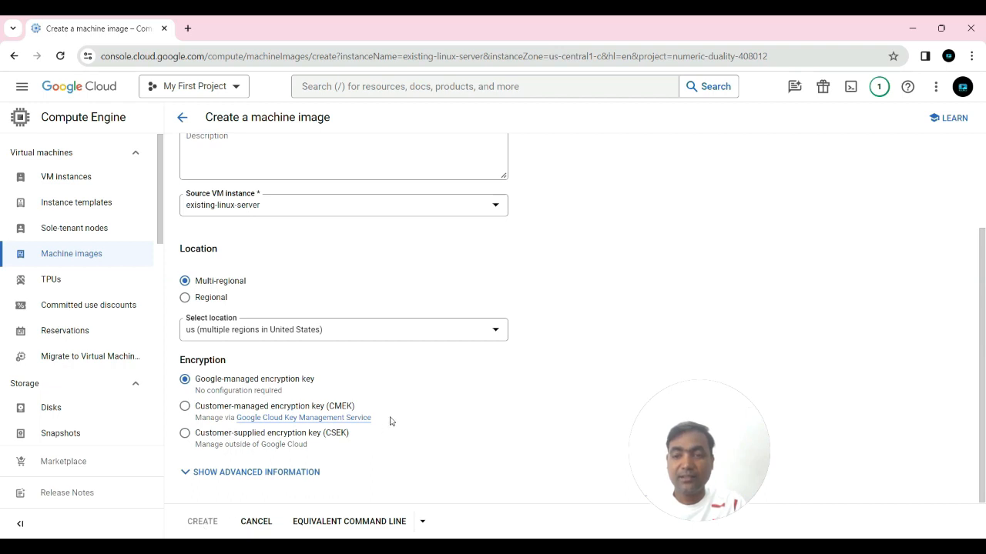
scroll(390, 422, "up", 4)
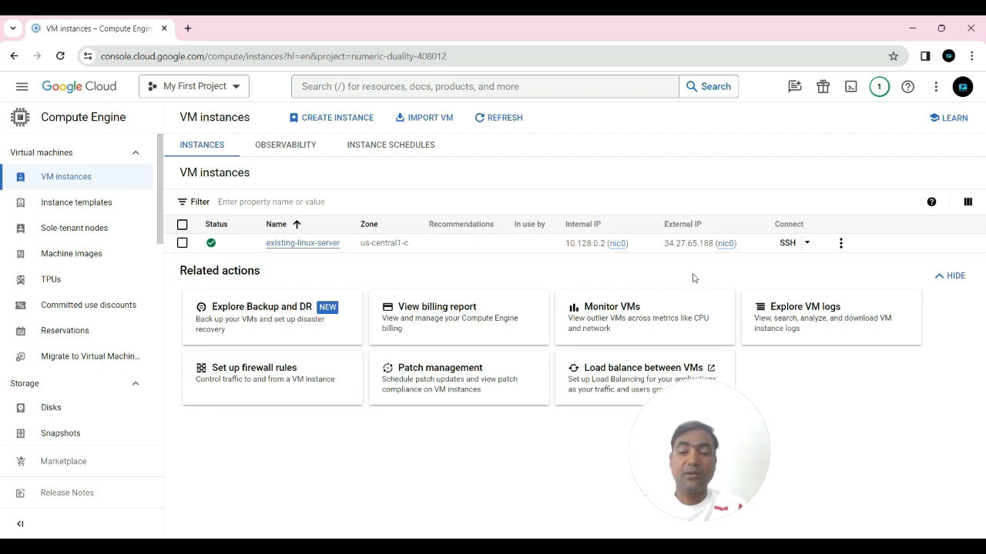
Step: Start a new machine image from the existing-linux-server VM instance and name it new-image
left_click(181, 243)
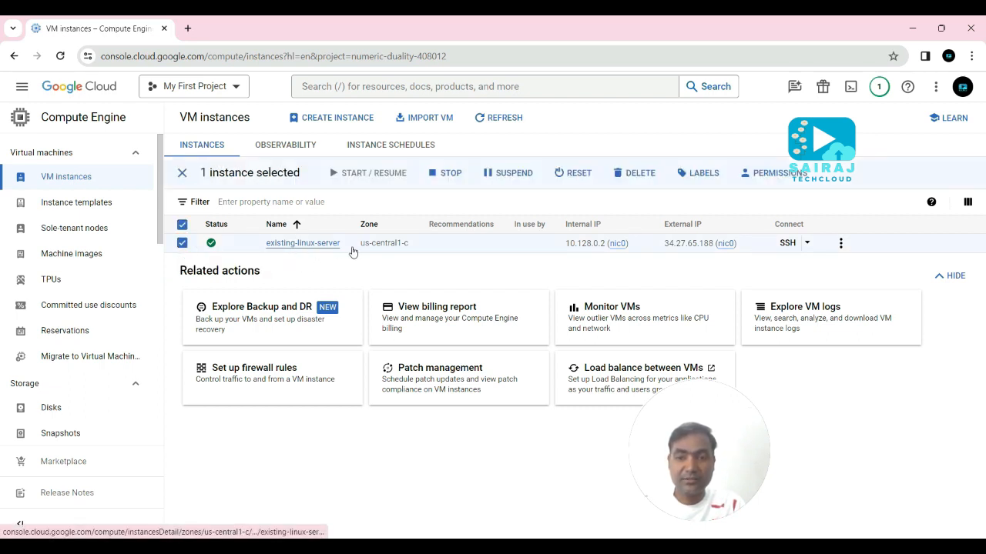
left_click(841, 243)
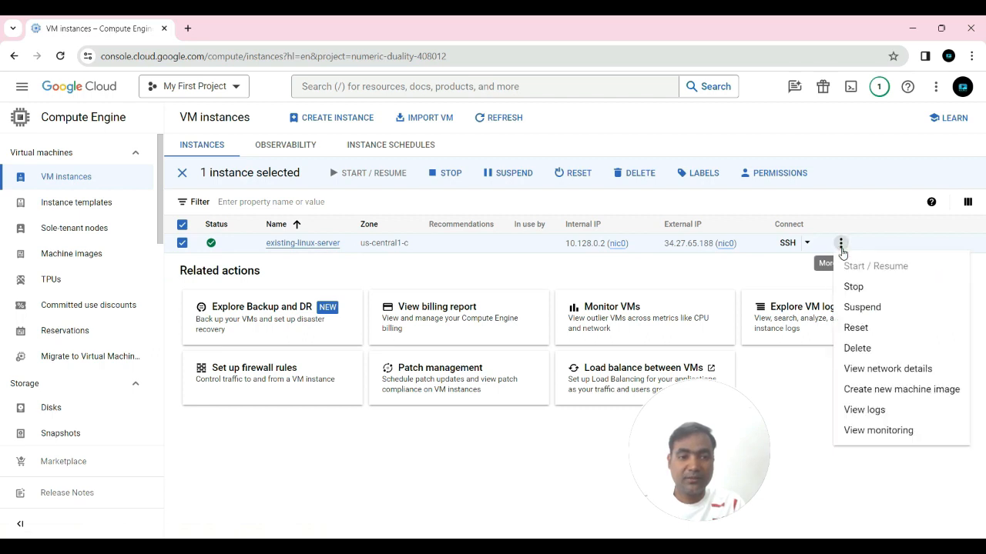
left_click(898, 392)
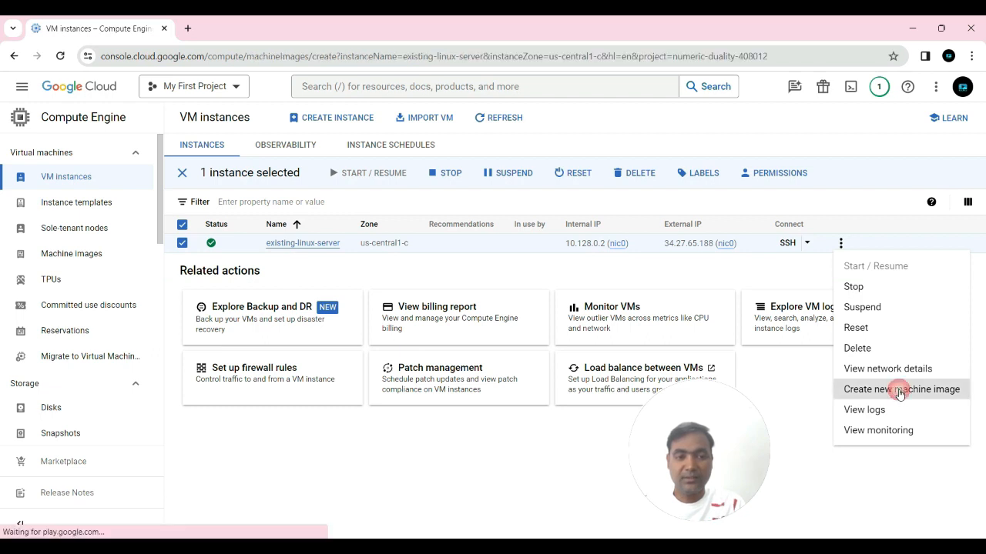
left_click(240, 215)
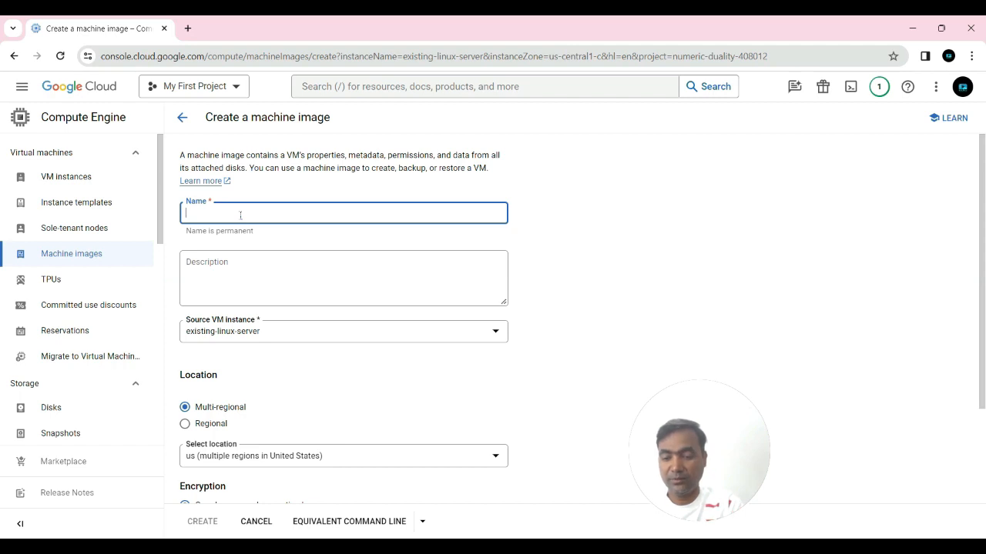
type("new")
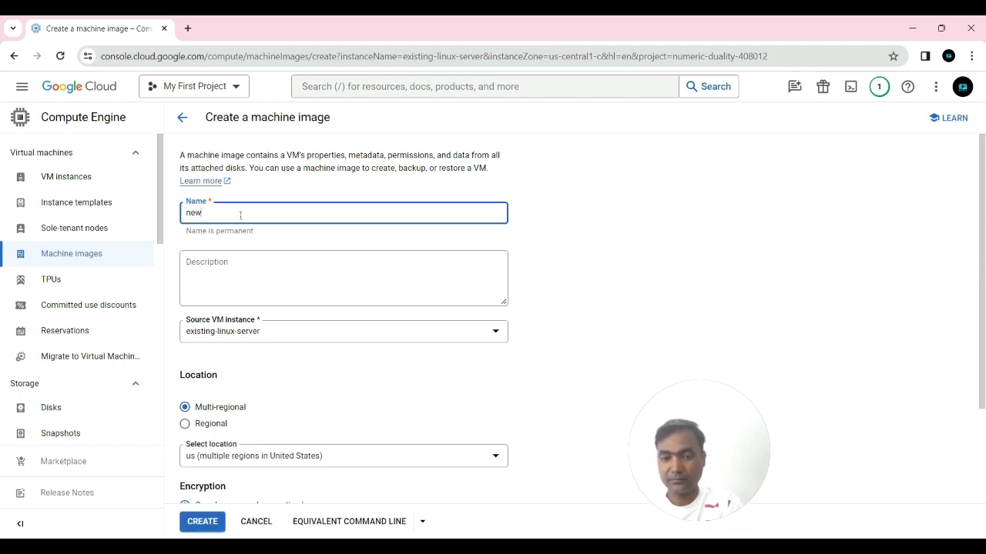
type("-ima")
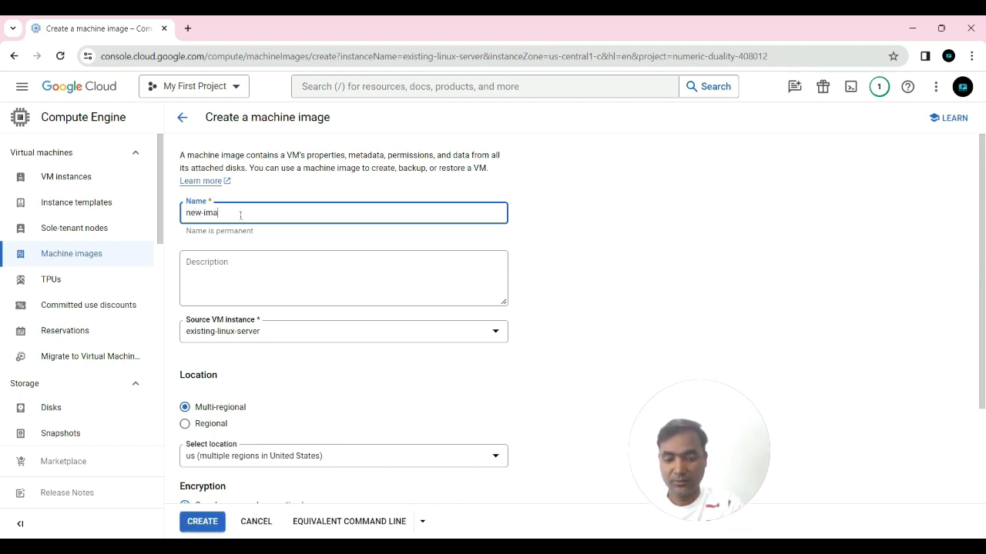
type("ge")
left_click(327, 371)
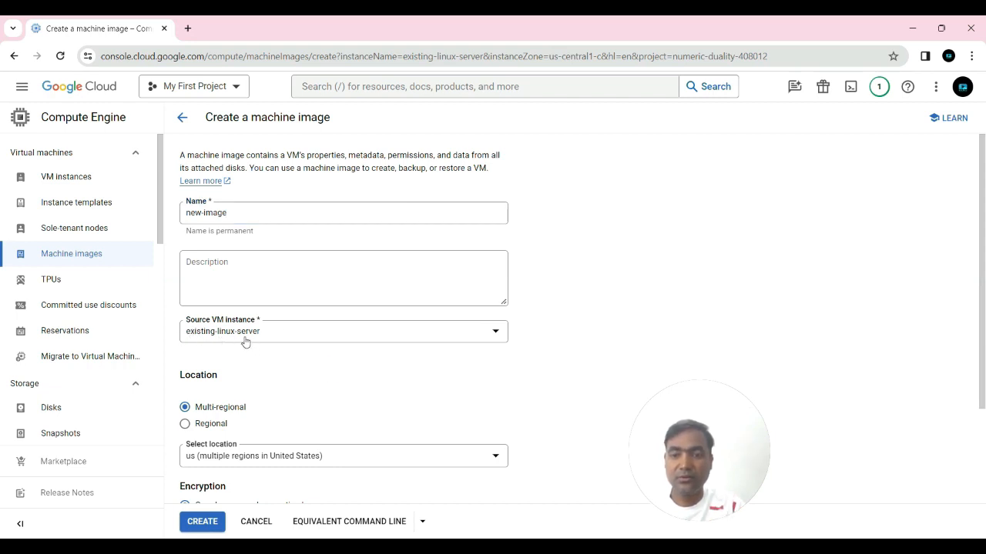
Step: Choose existing-linux-server as the source VM instance and create the machine image
left_click(300, 336)
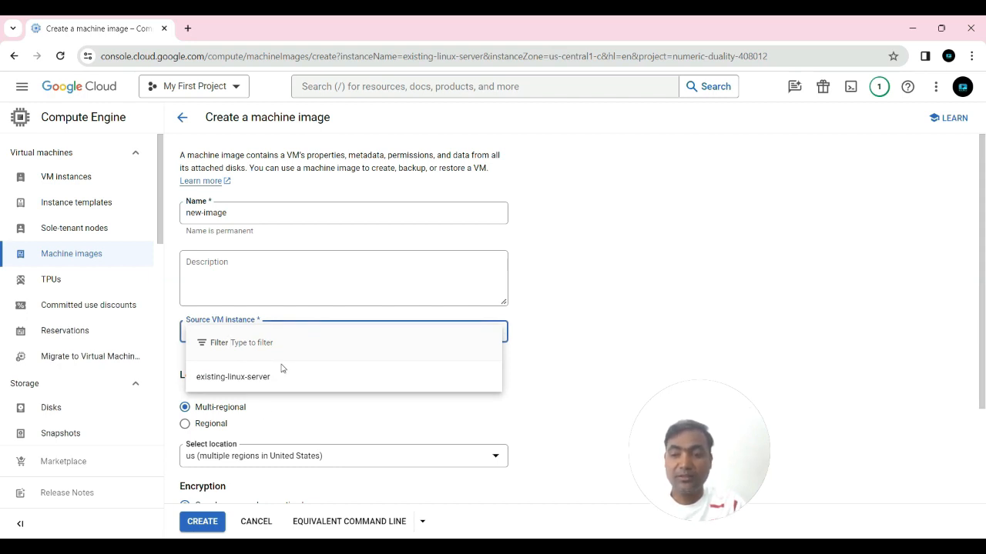
left_click(249, 377)
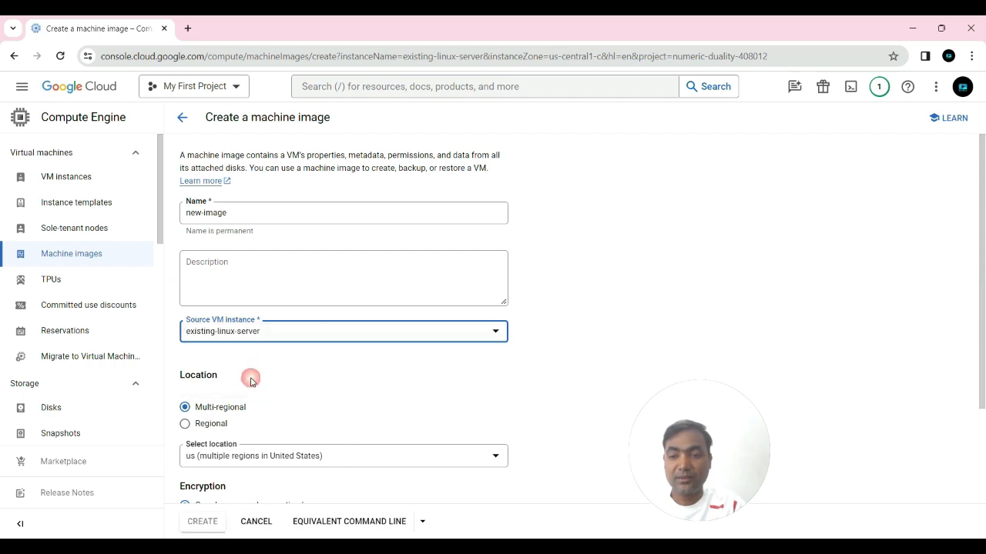
scroll(250, 381, "down", 1)
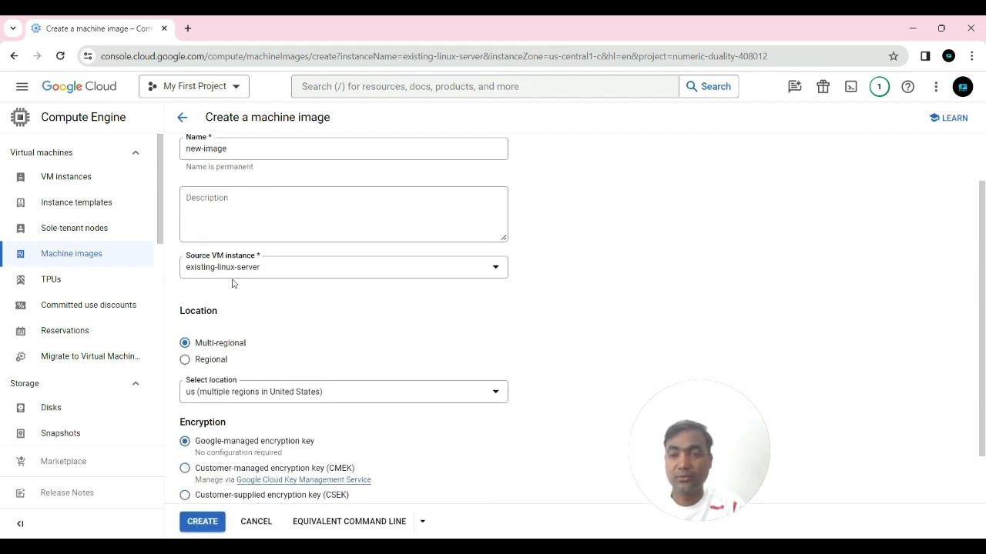
scroll(352, 334, "down", 1)
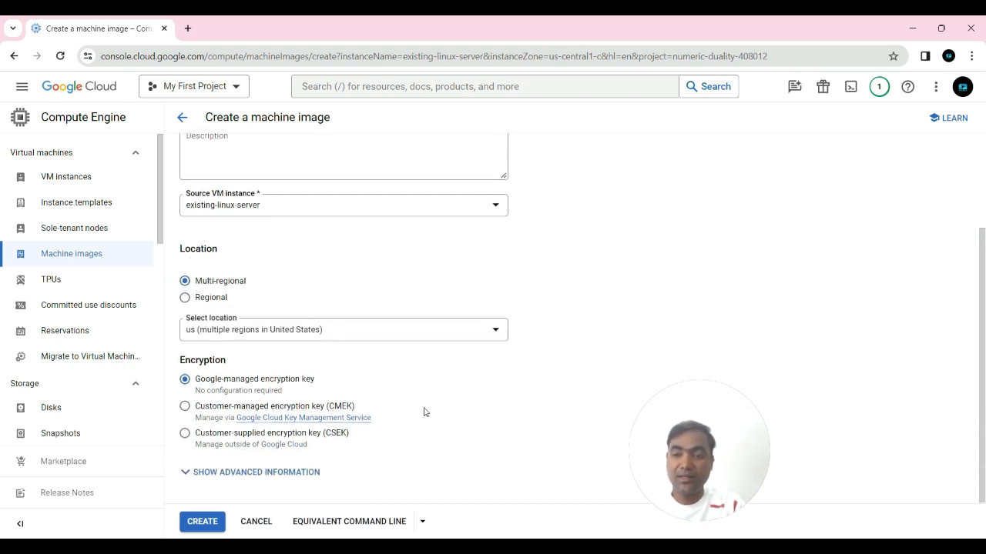
left_click(204, 523)
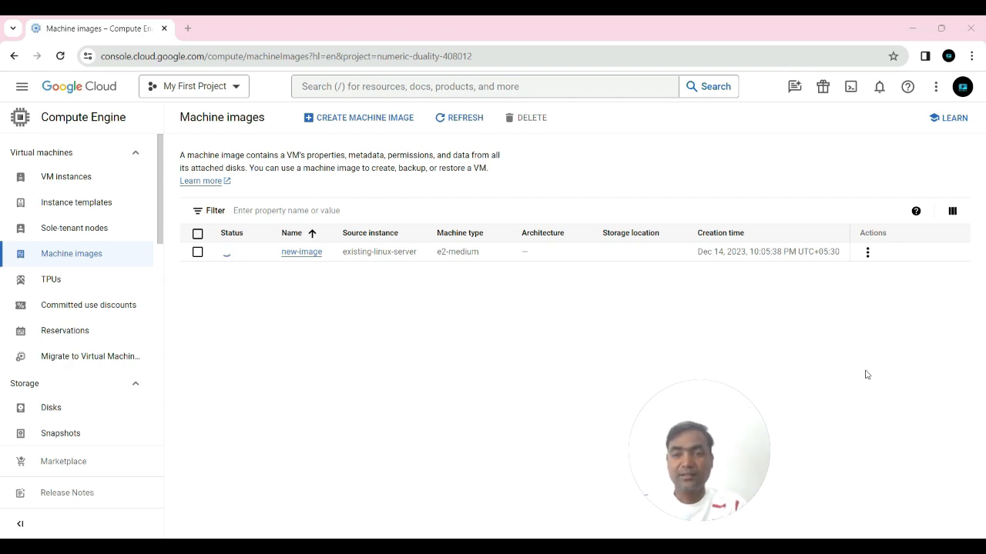
Step: Refresh the machine images list and review new-image's properties, disks, network interfaces and policies
left_click(460, 117)
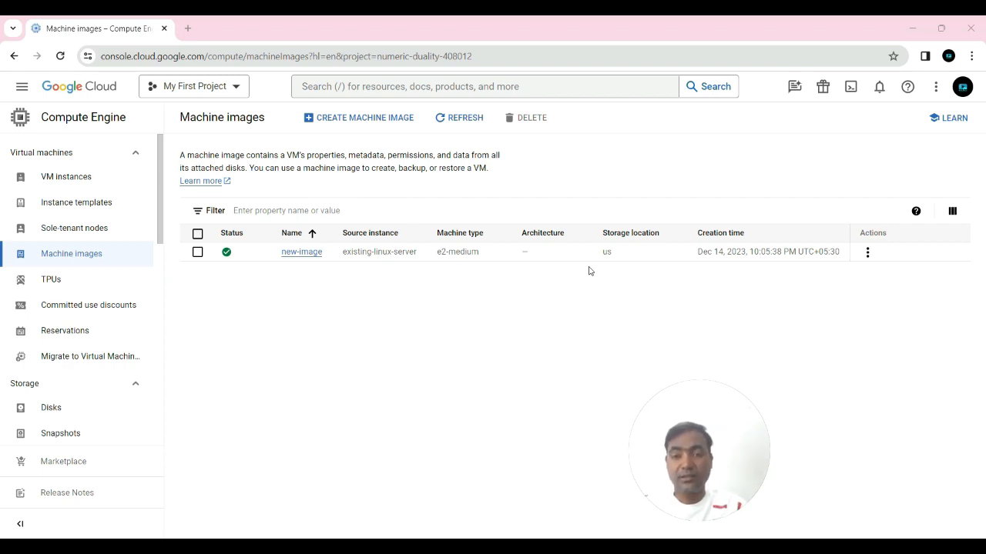
left_click(301, 252)
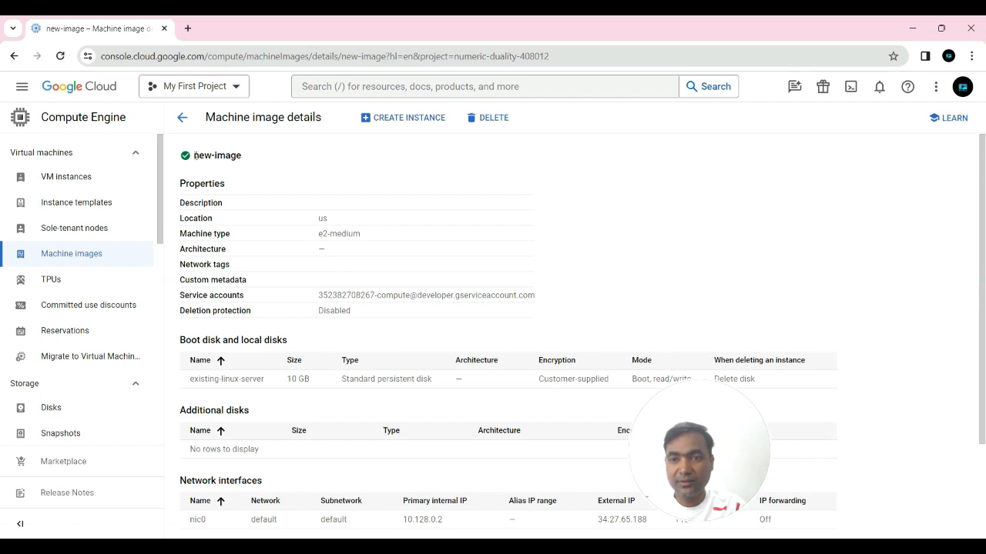
scroll(383, 323, "down", 2)
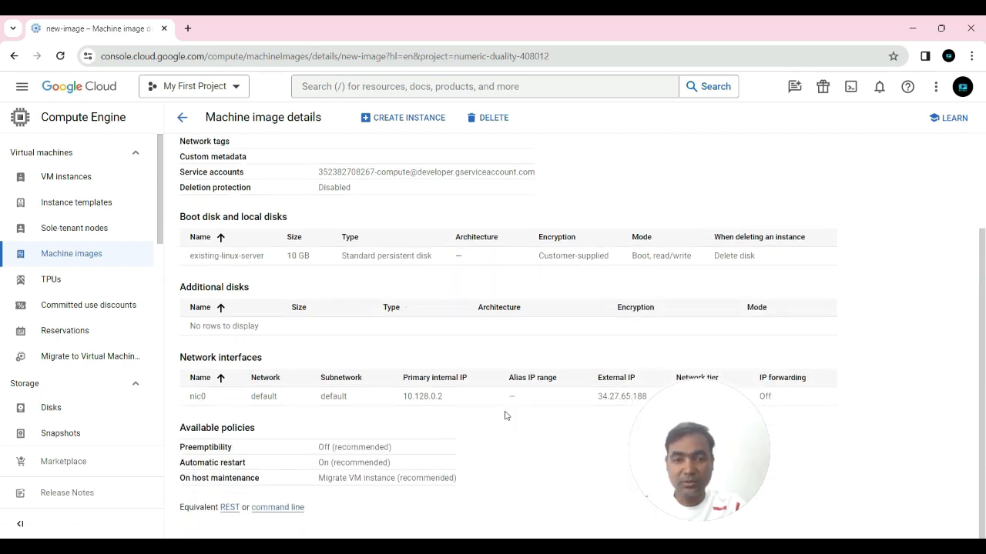
scroll(285, 356, "up", 1)
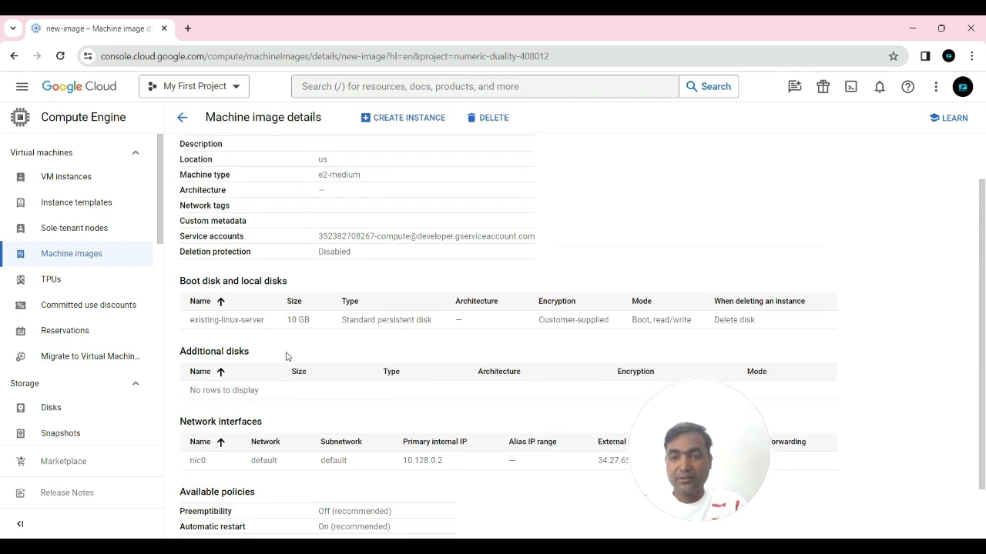
scroll(532, 325, "up", 1)
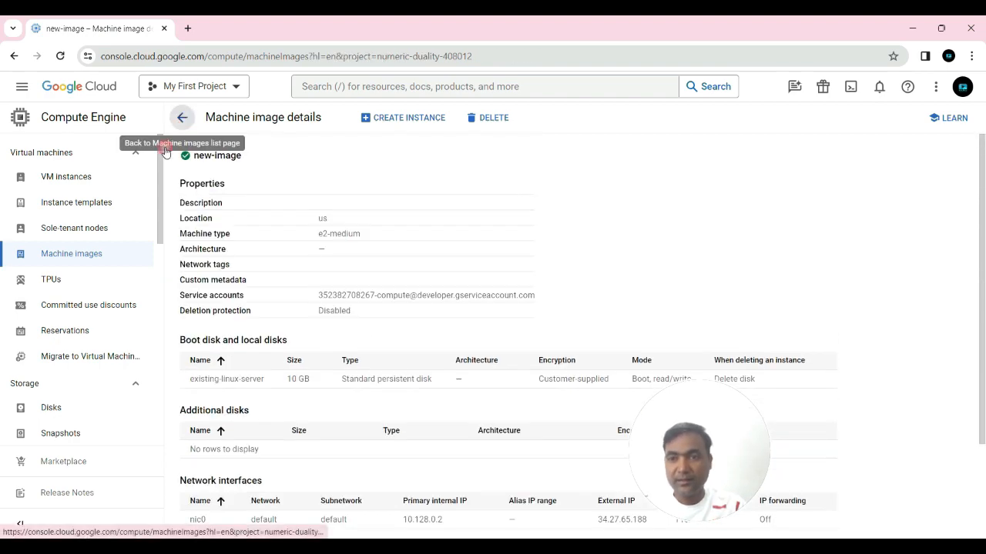
left_click(182, 117)
Step: Stop the existing-linux-server VM instance from the VM instances list and confirm the shutdown
left_click(79, 182)
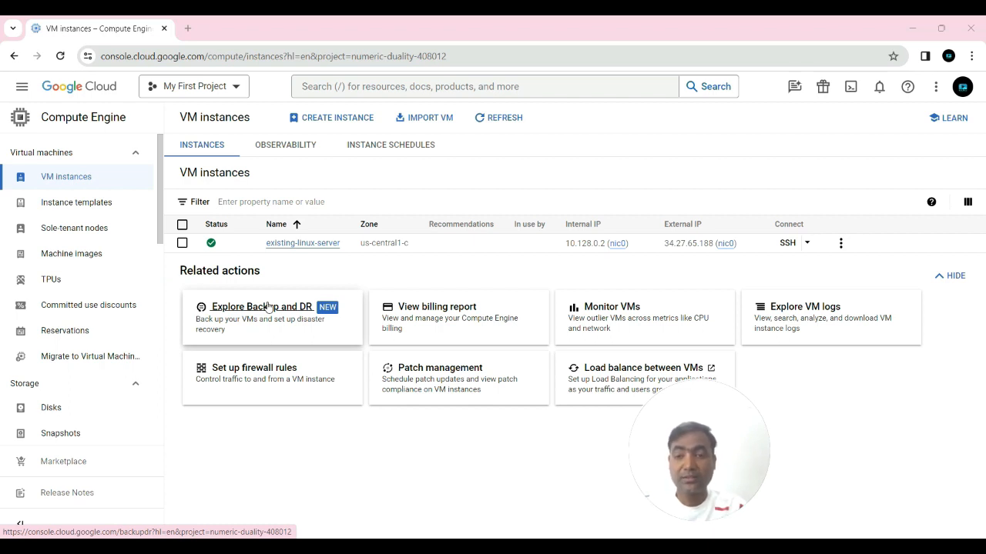
left_click(182, 244)
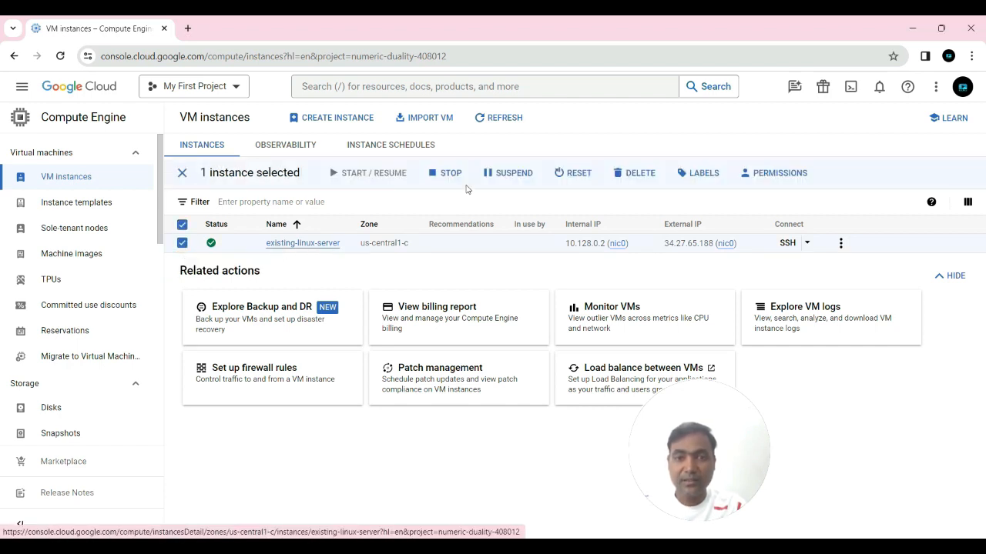
left_click(445, 173)
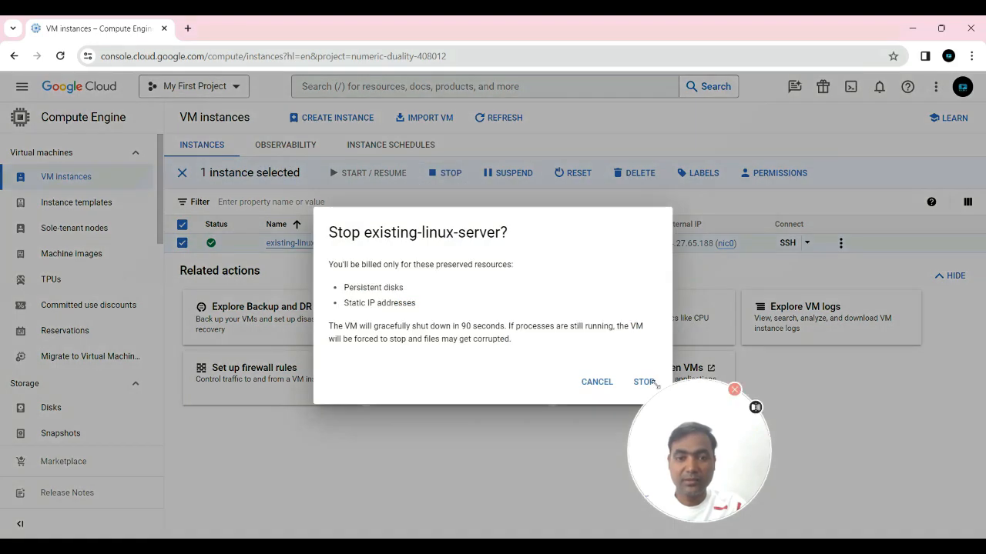
left_click_drag(683, 407, 701, 412)
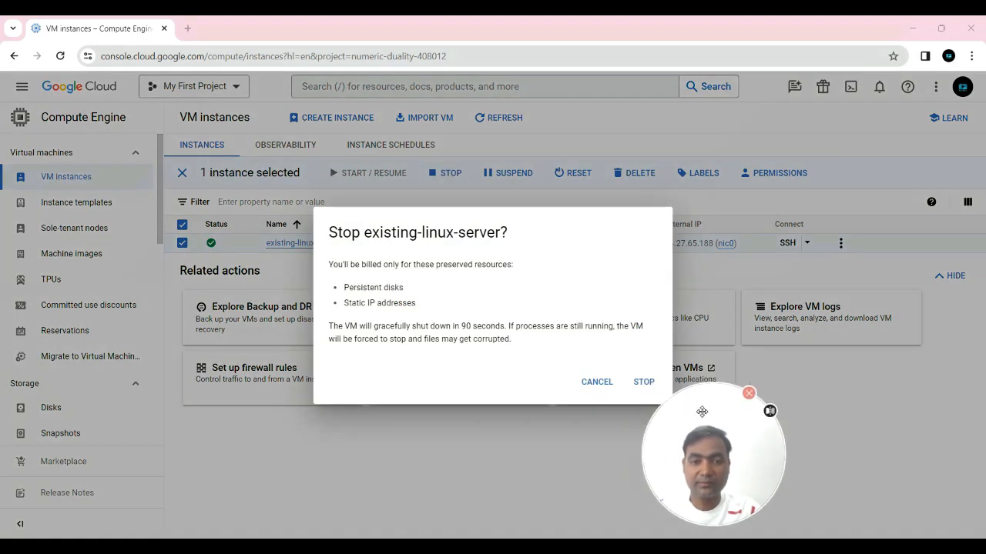
left_click(644, 382)
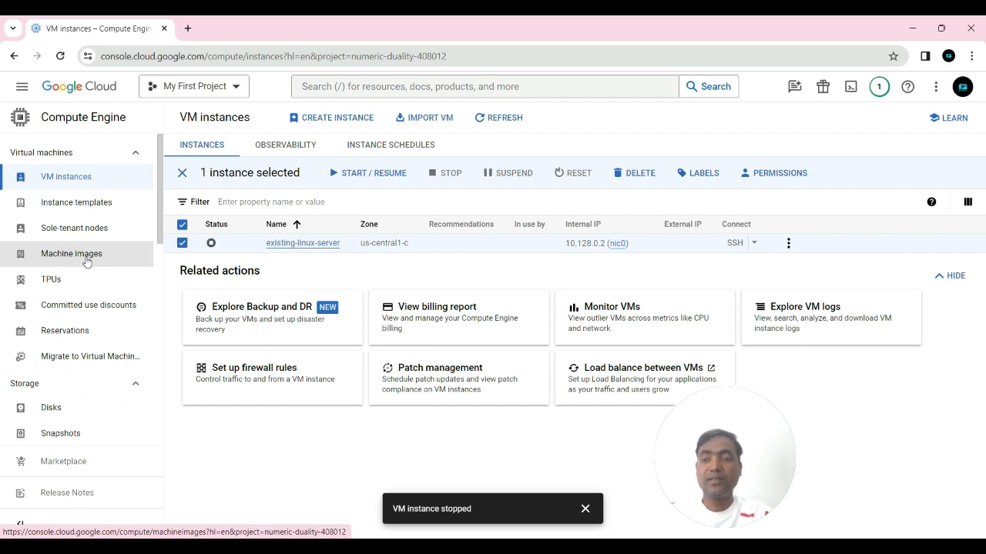
Step: Start another machine image from the machine images page and name it second-image-stop
left_click(87, 262)
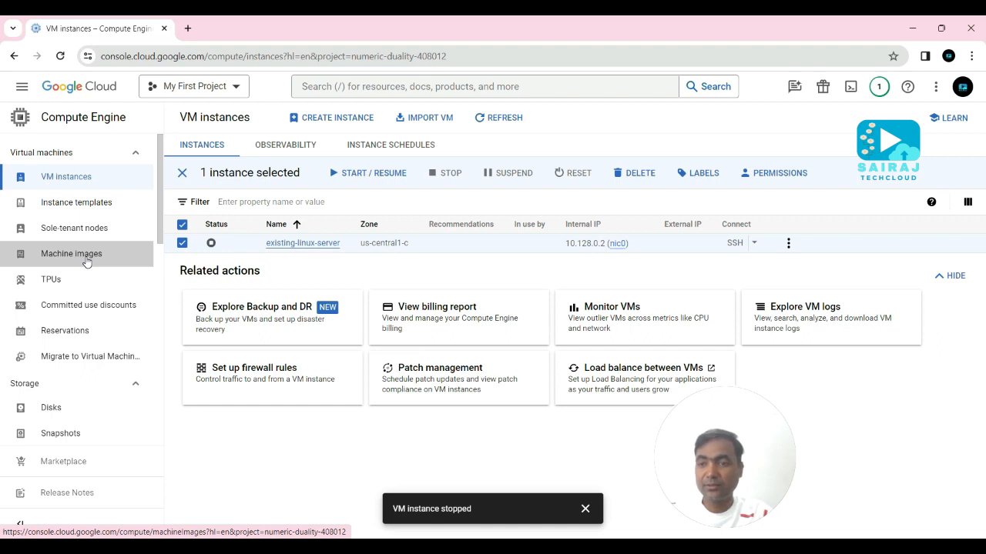
left_click_drag(87, 262, 209, 443)
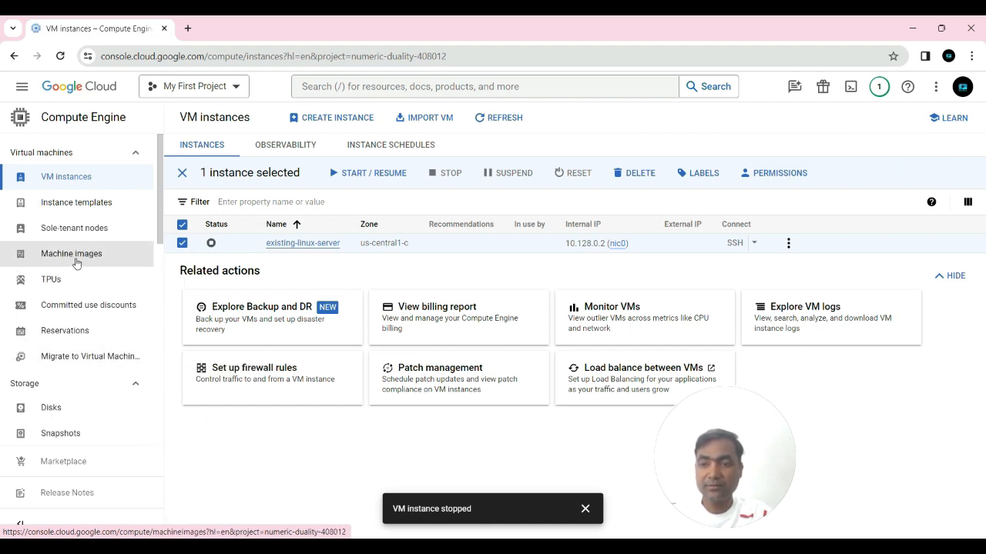
left_click(76, 263)
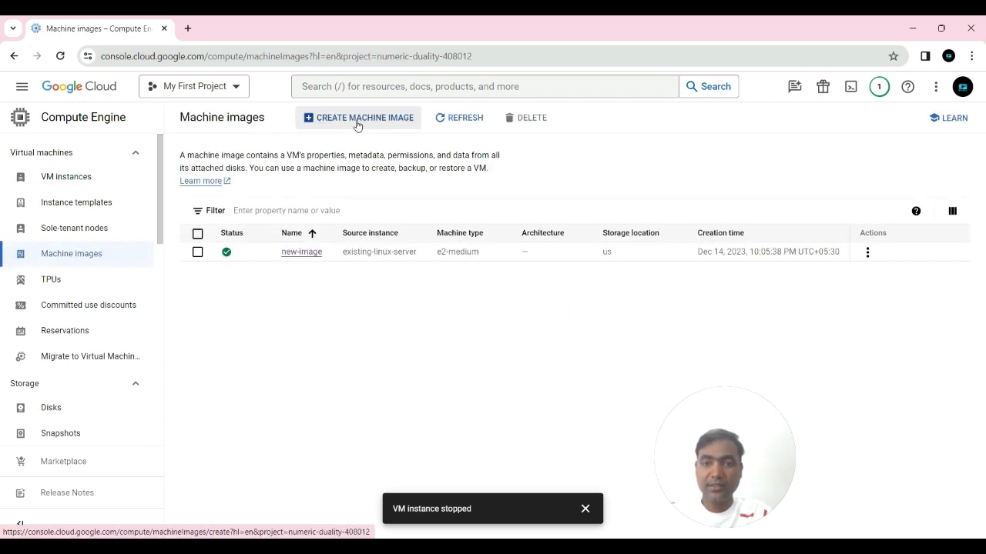
left_click(356, 120)
left_click(216, 217)
type("second")
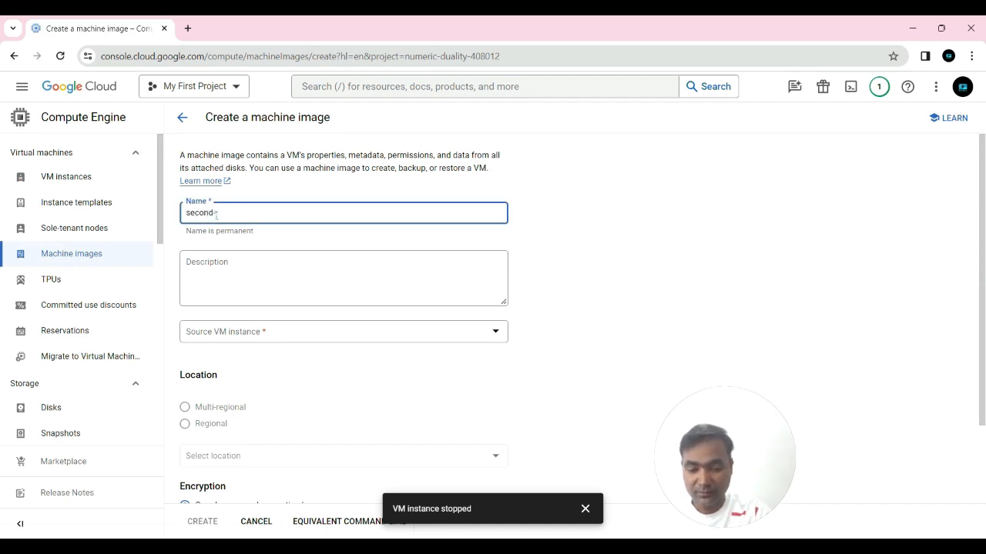
type("-image")
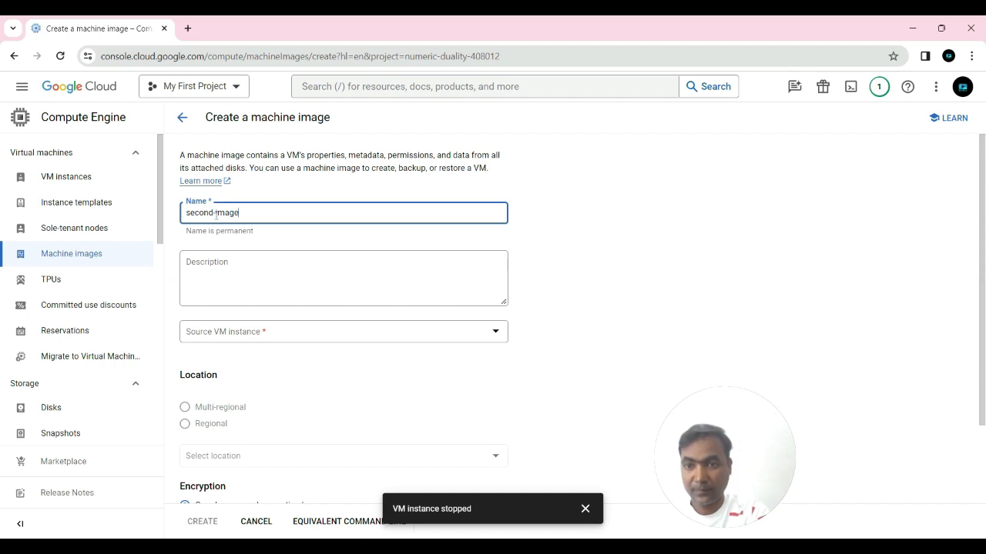
left_click(589, 243)
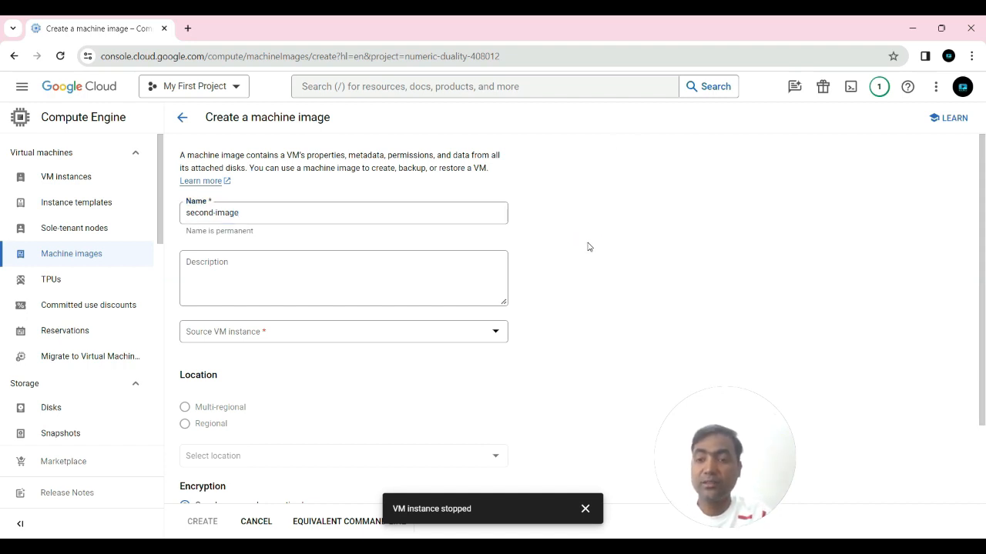
type("-stop")
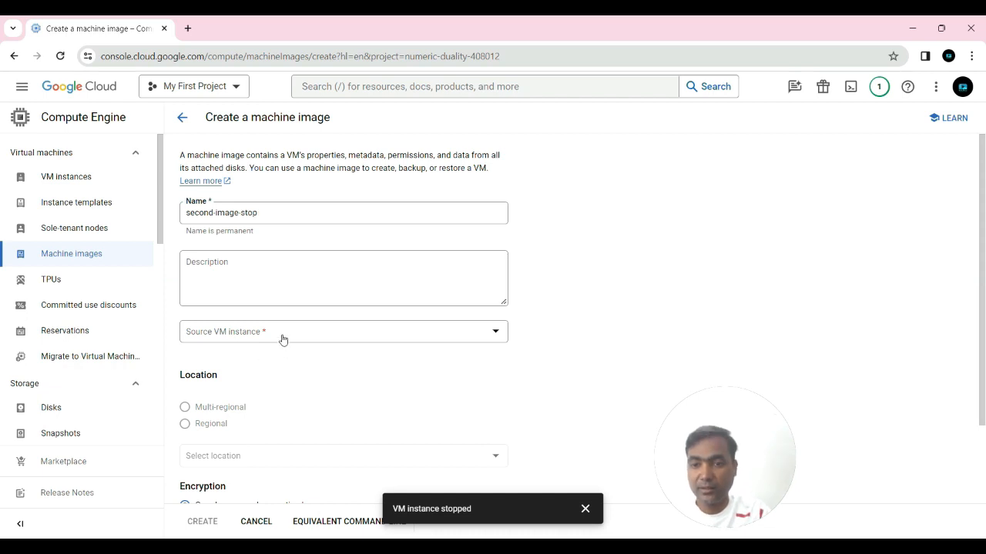
Step: Choose existing-linux-server as the source VM instance, create the machine image and refresh the machine images list
left_click(282, 340)
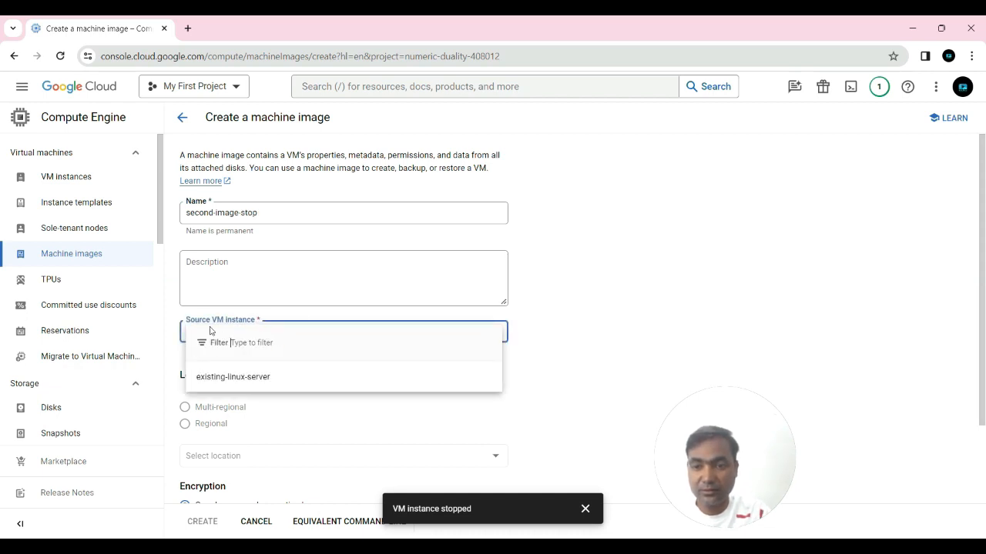
left_click(236, 377)
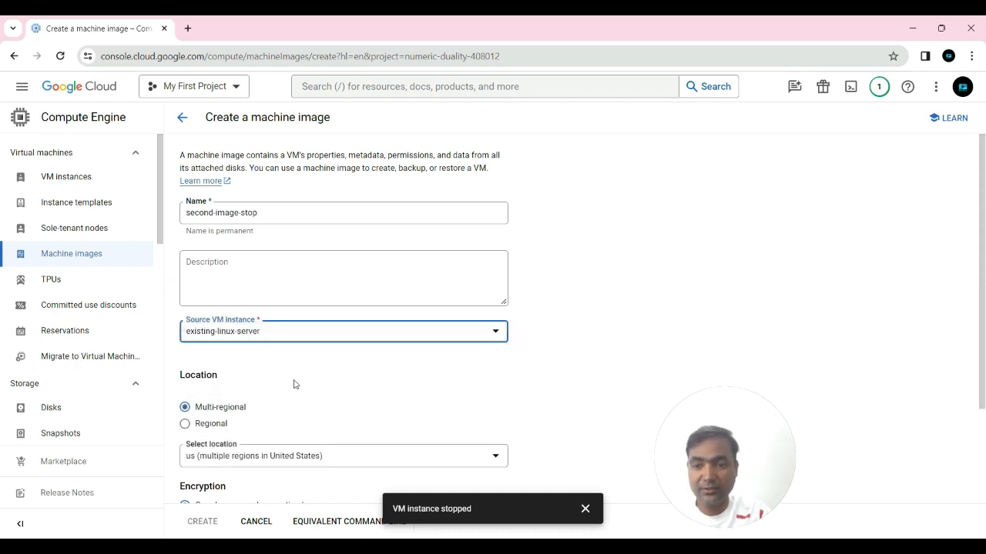
left_click(297, 383)
scroll(312, 368, "down", 2)
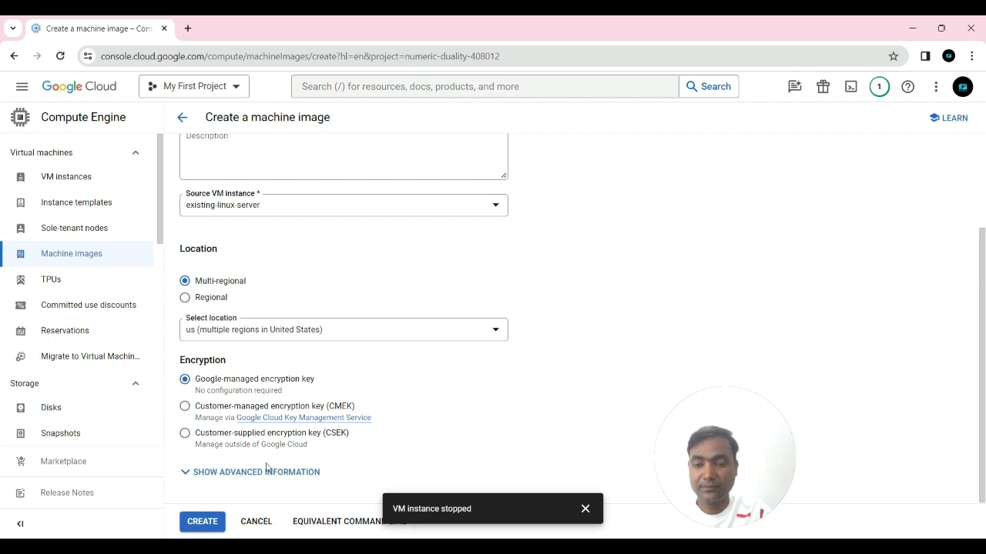
left_click(199, 525)
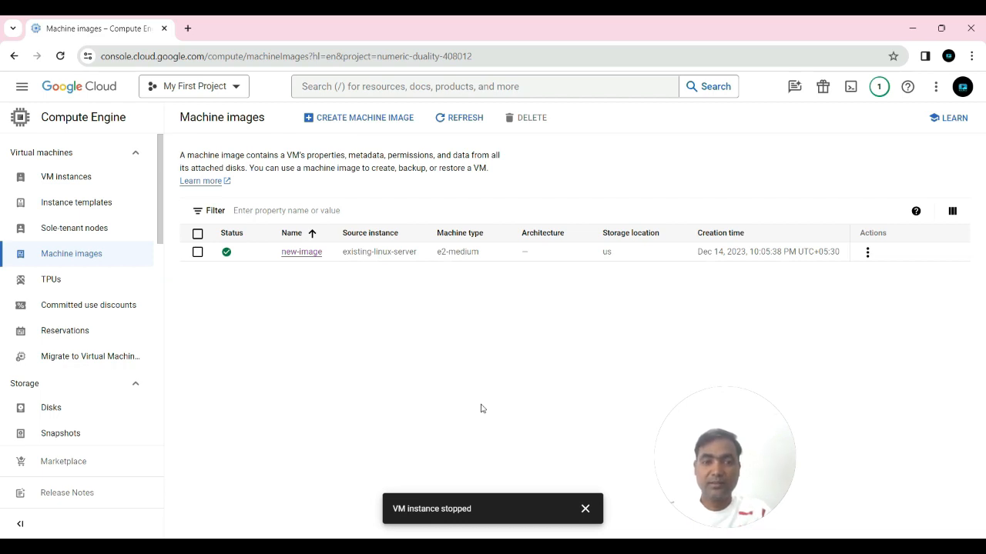
left_click(465, 120)
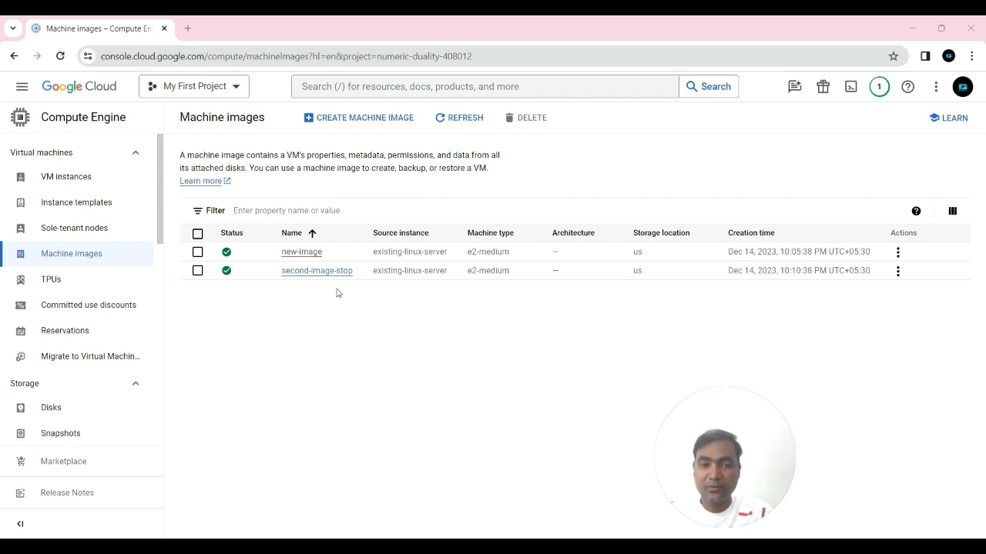
Step: Delete the new-image machine image, then check the refreshed VM instances and machine images lists
left_click(197, 254)
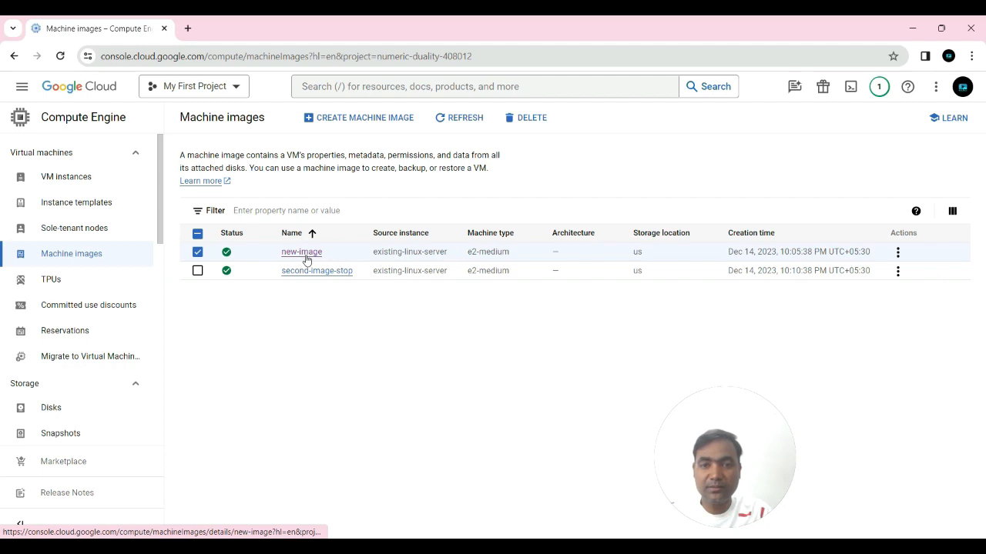
left_click(525, 119)
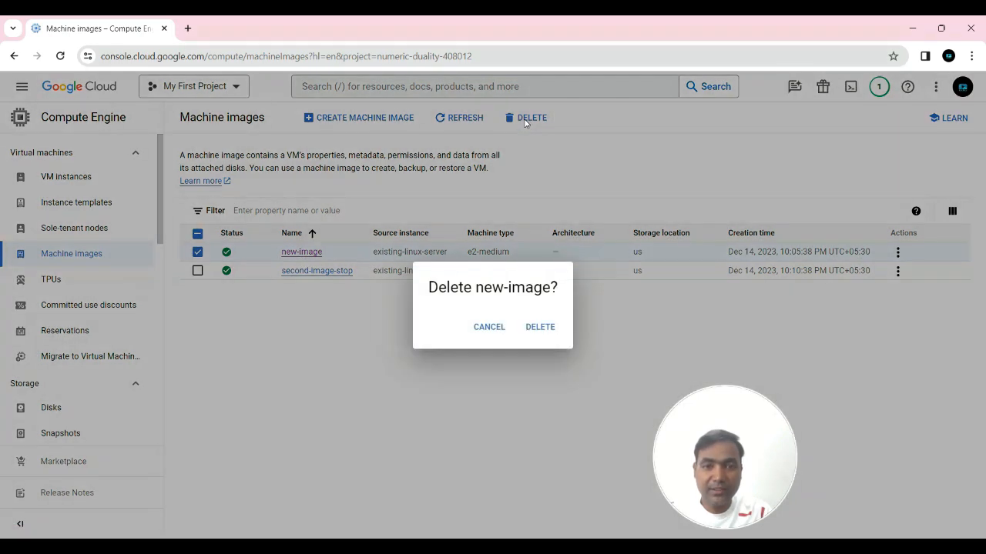
left_click(546, 331)
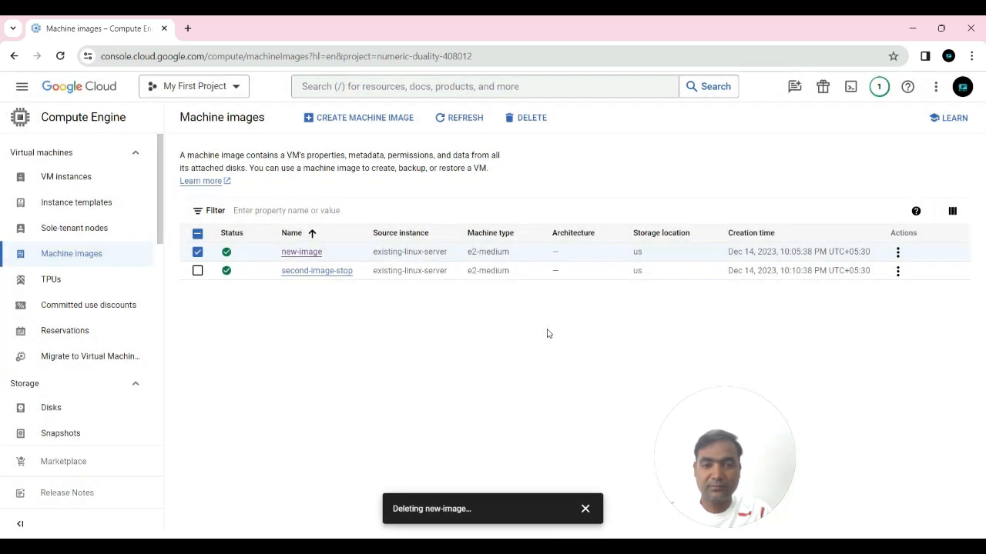
left_click(65, 179)
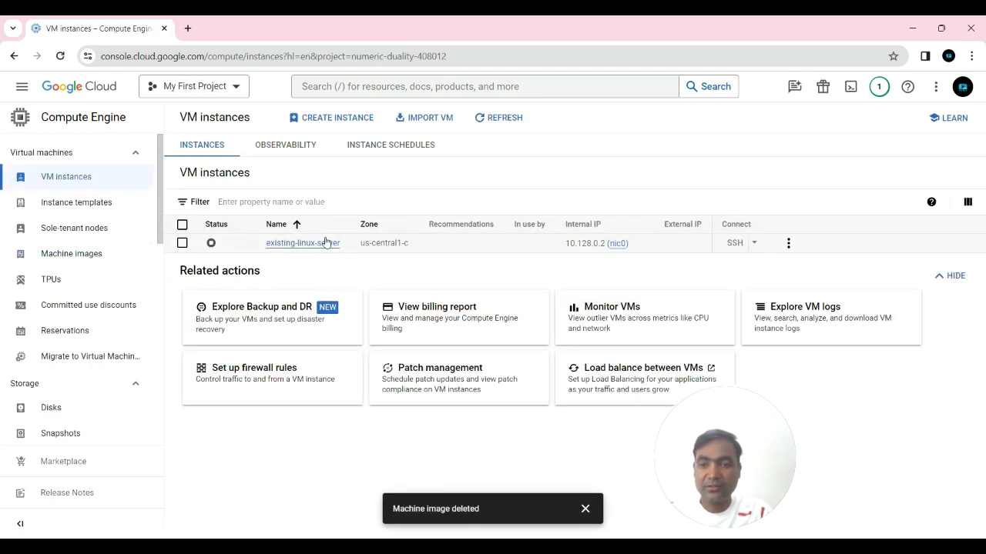
left_click(506, 123)
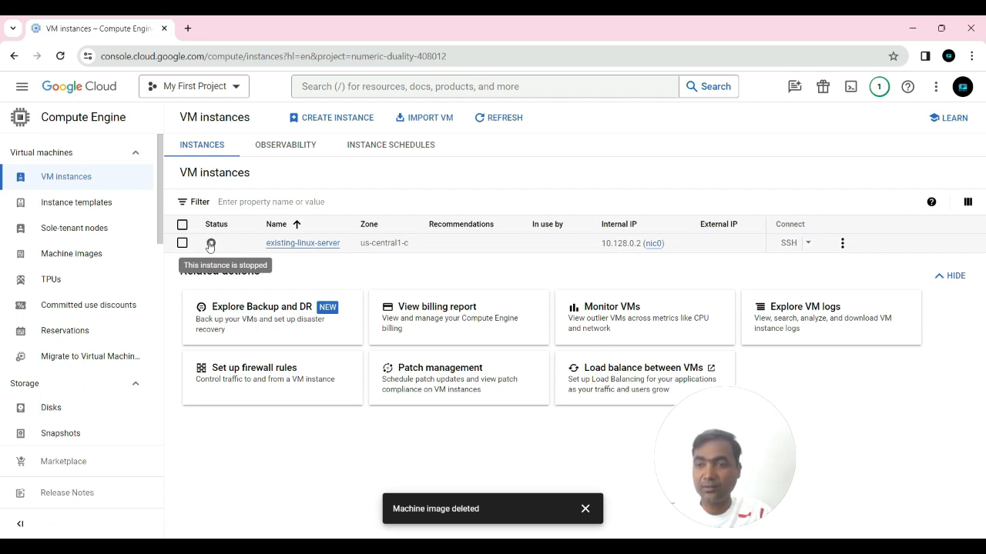
left_click(84, 258)
left_click(472, 120)
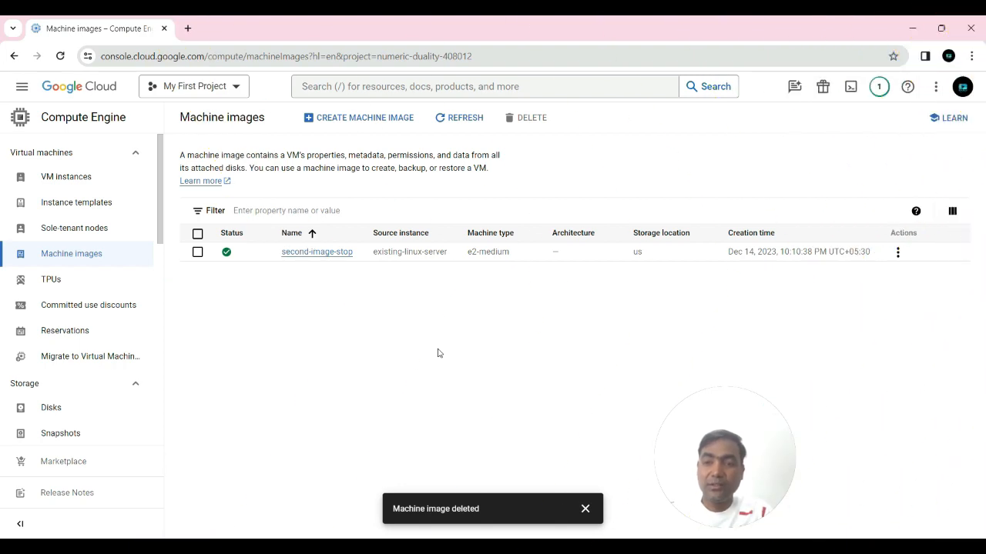
Step: Delete the existing-linux-server VM instance with its boot disk and check the refreshed instances list and the machine images
left_click(99, 179)
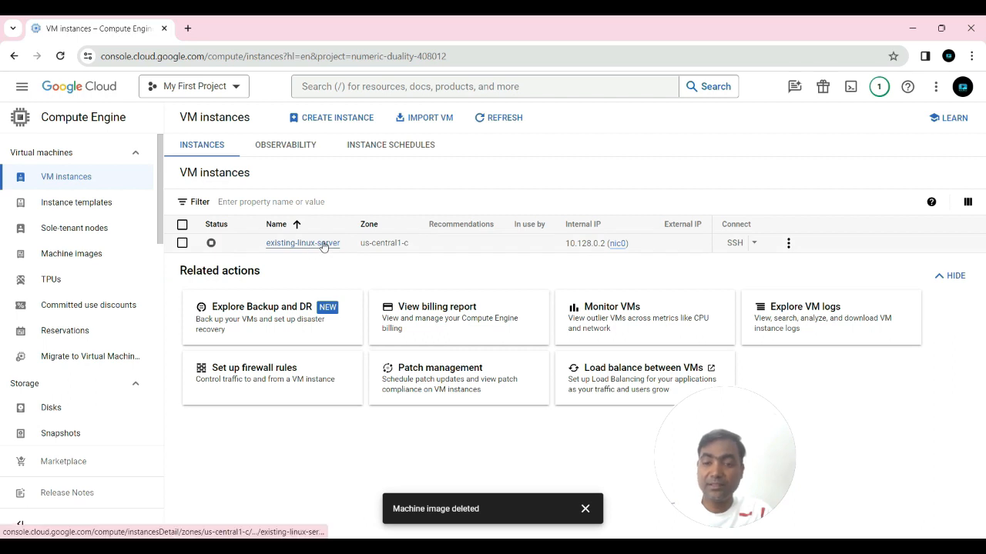
left_click(108, 258)
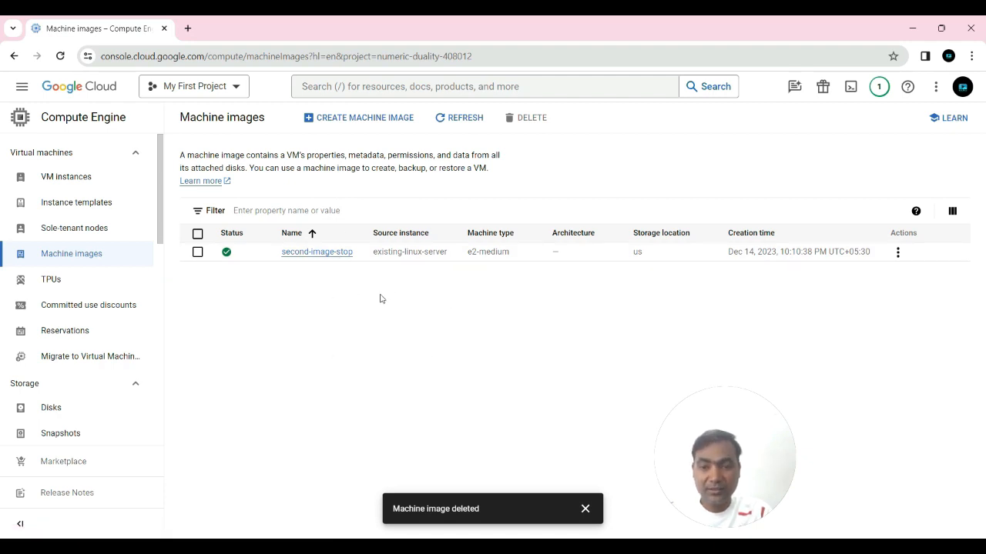
left_click(77, 181)
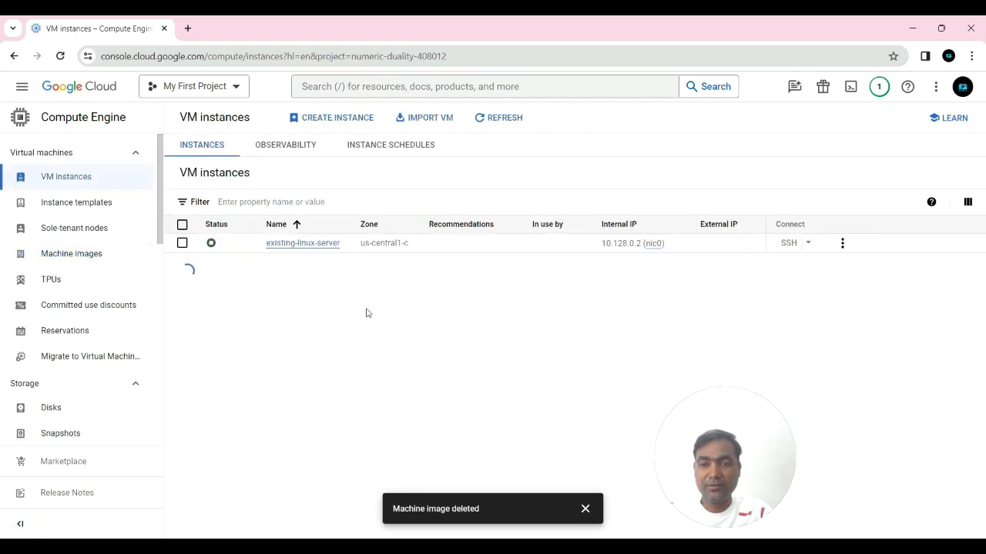
left_click(183, 243)
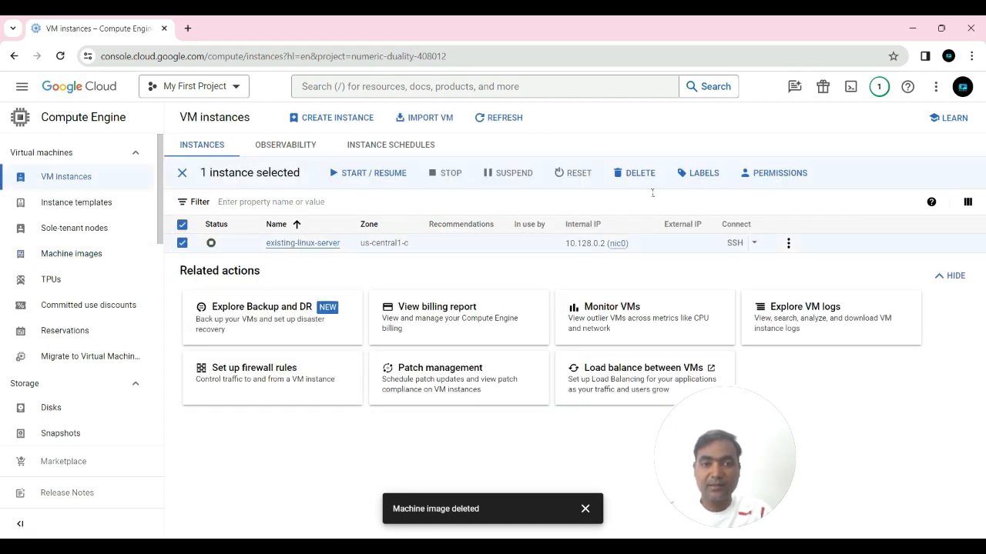
left_click(639, 174)
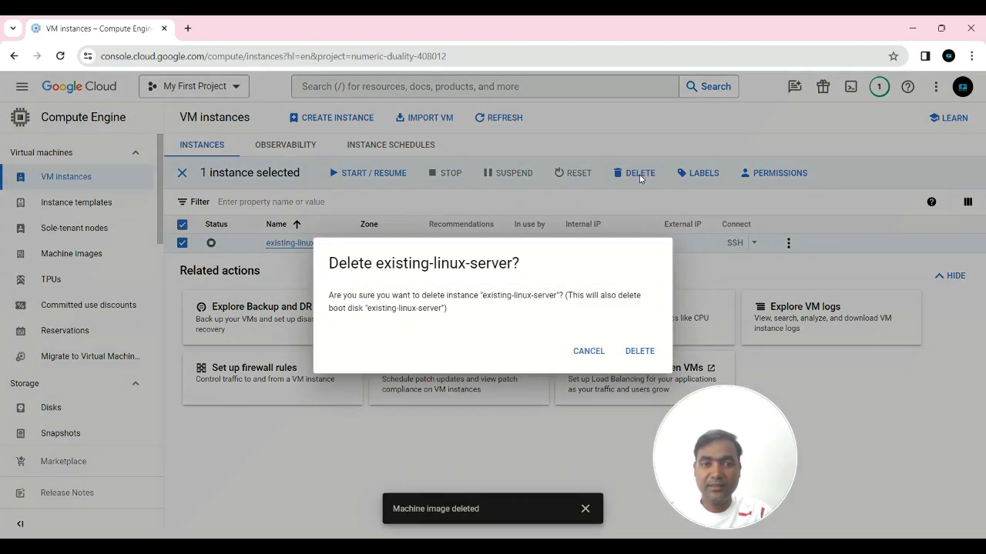
left_click(644, 353)
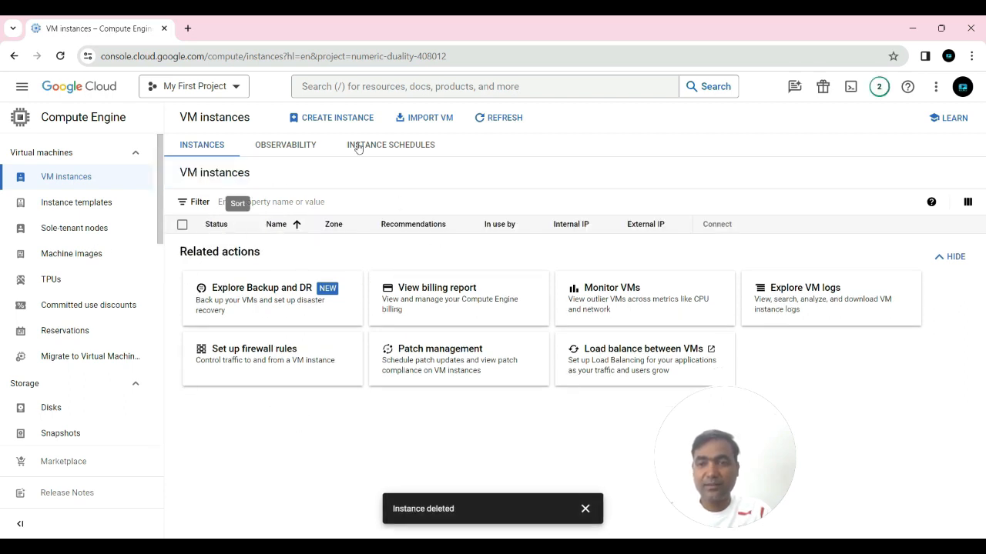
left_click(503, 120)
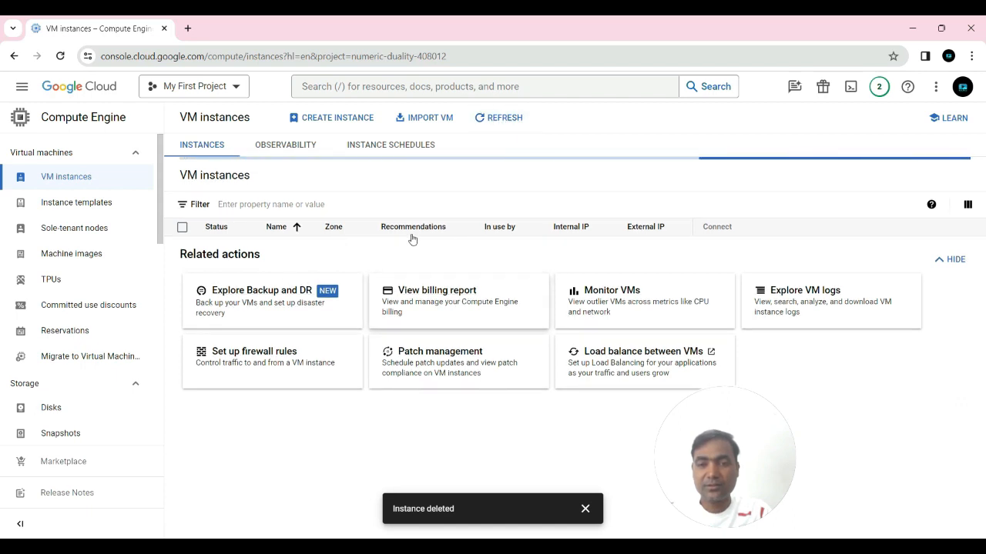
left_click(79, 258)
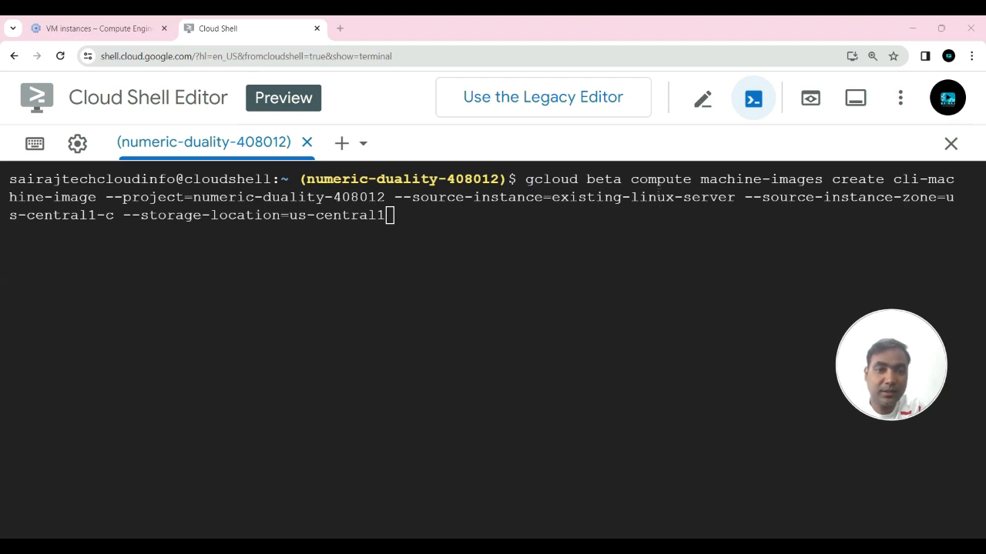
Step: In Cloud Shell, review and run the prepared gcloud command creating cli-machine-image from existing-linux-server in zone us-central1-c with storage location us-central1
left_click_drag(700, 179, 822, 179)
left_click_drag(893, 179, 99, 197)
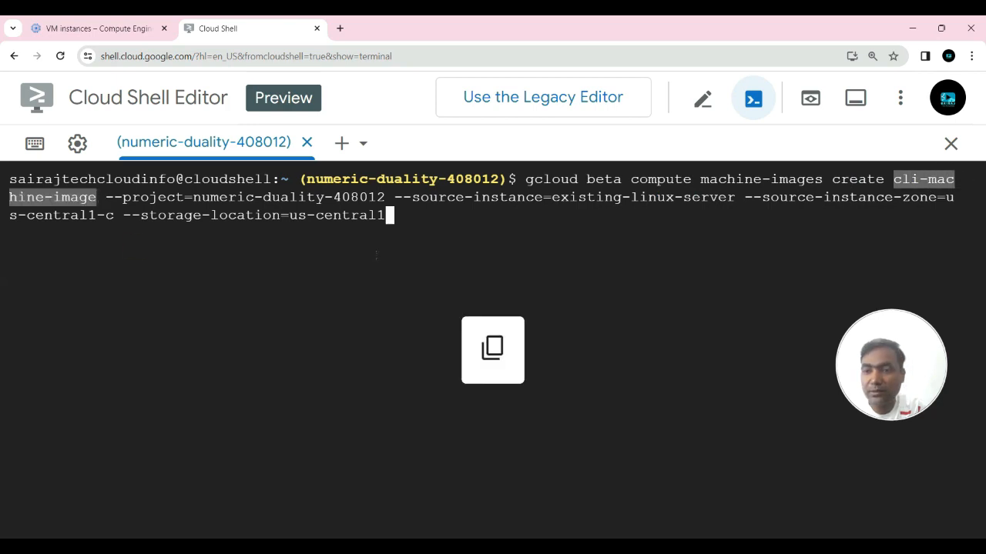
left_click(476, 228)
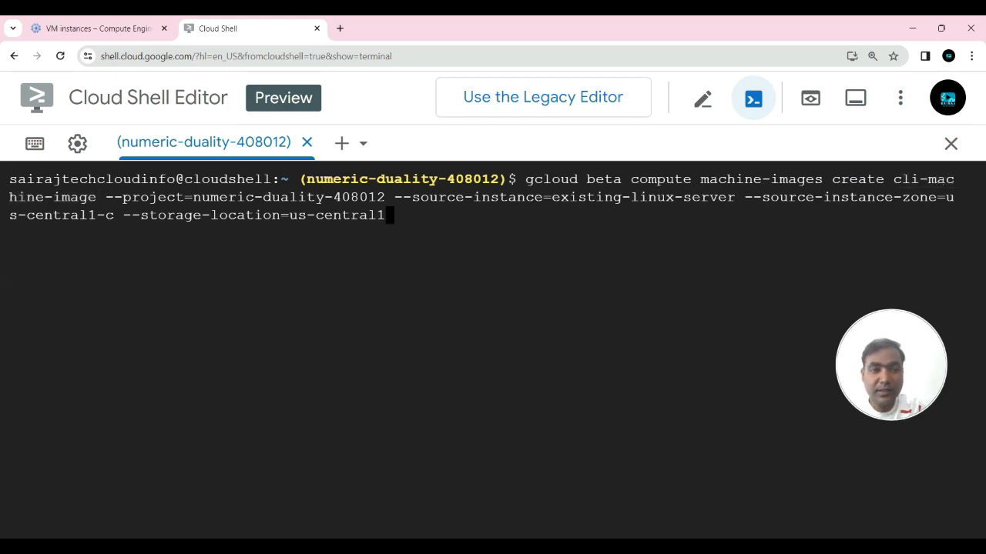
left_click_drag(193, 197, 377, 197)
left_click(483, 215)
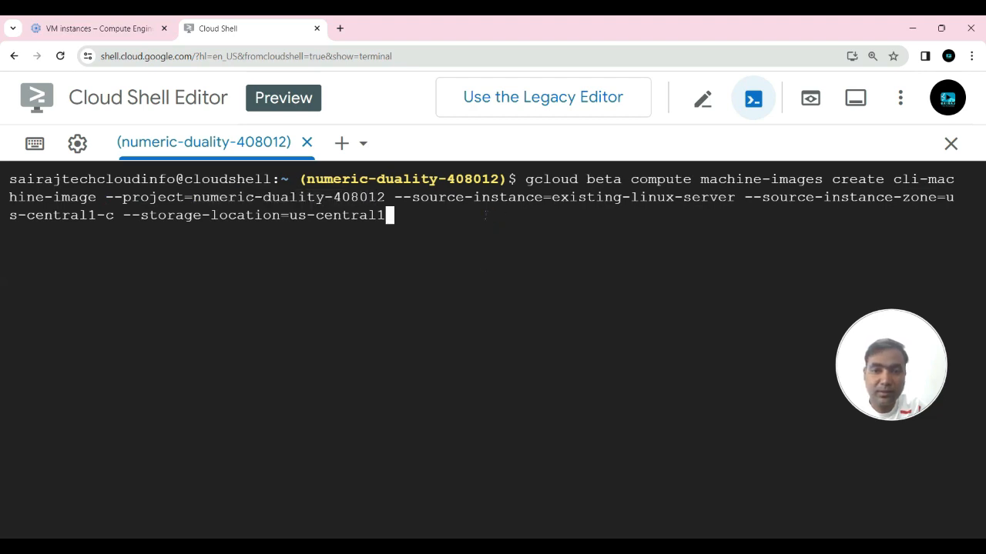
left_click_drag(551, 197, 737, 197)
left_click(826, 223)
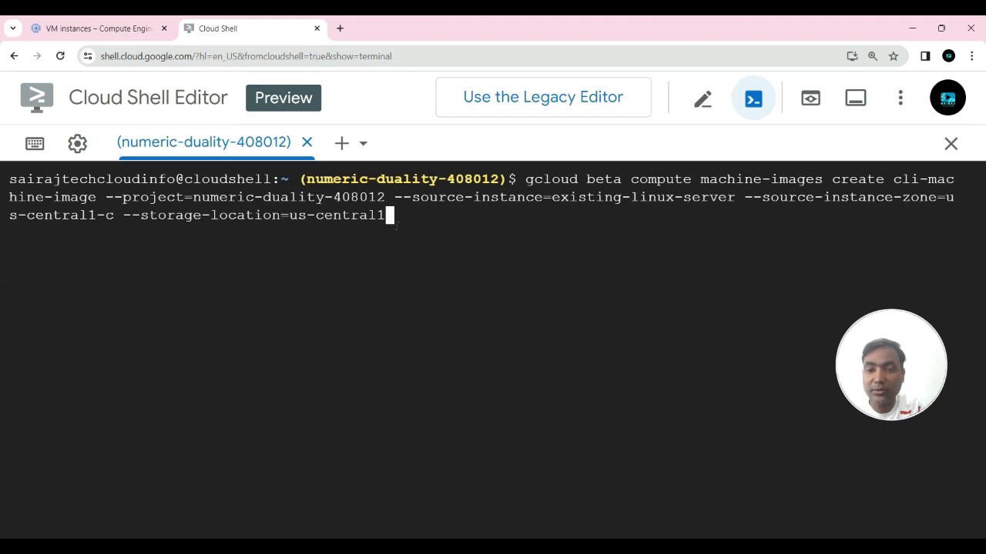
left_click_drag(289, 216, 387, 237)
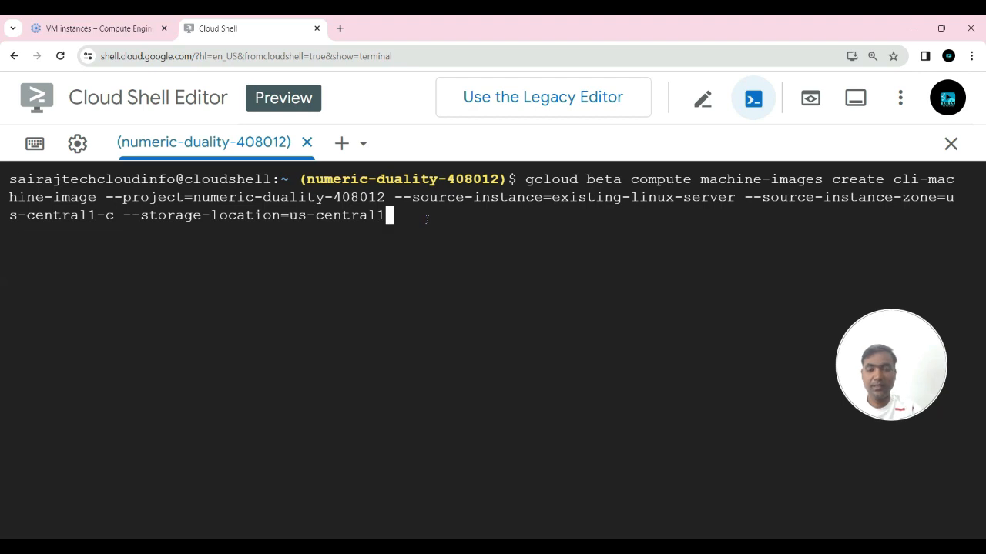
key("Return")
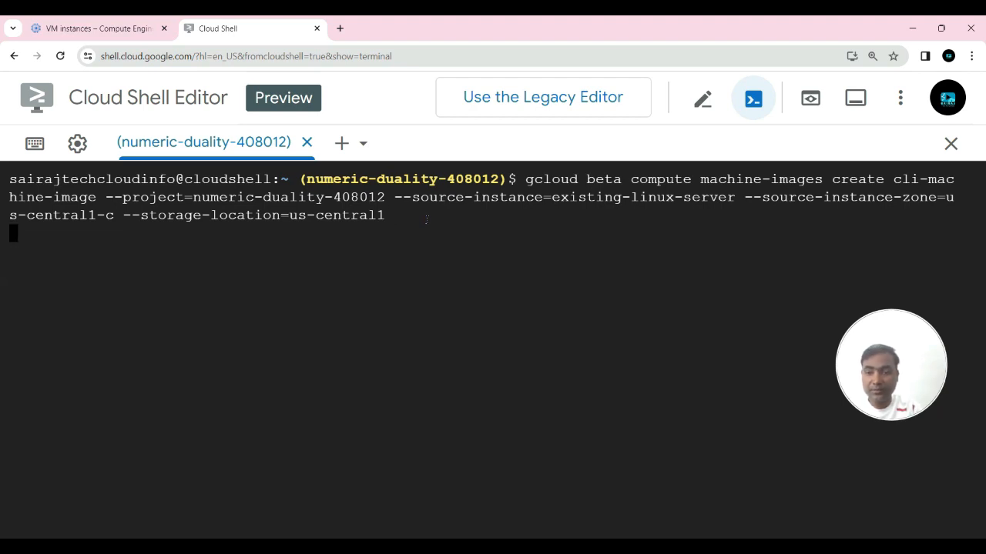
Step: Check for cli-machine-image in the console's refreshed machine images list and examine its name and status in the Cloud Shell output
left_click(86, 32)
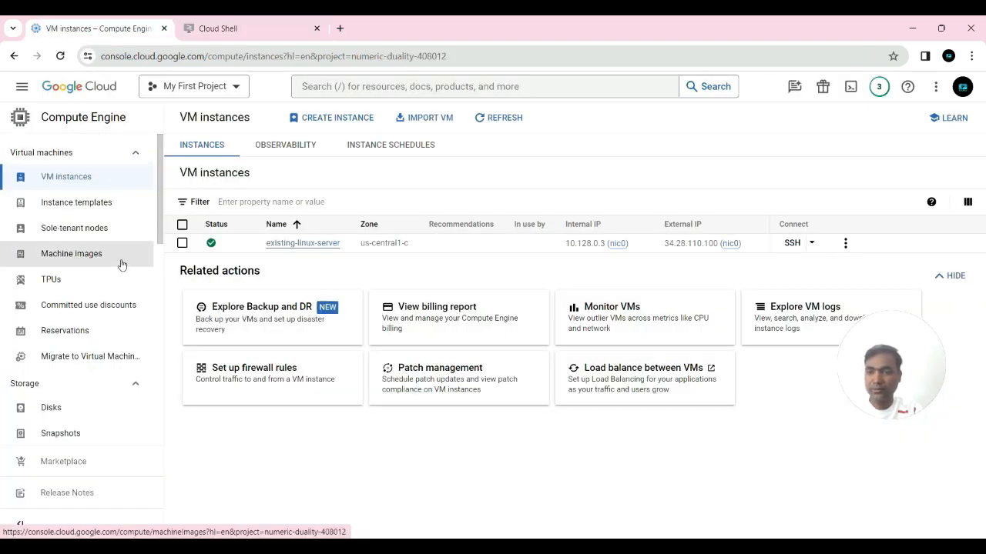
left_click(67, 260)
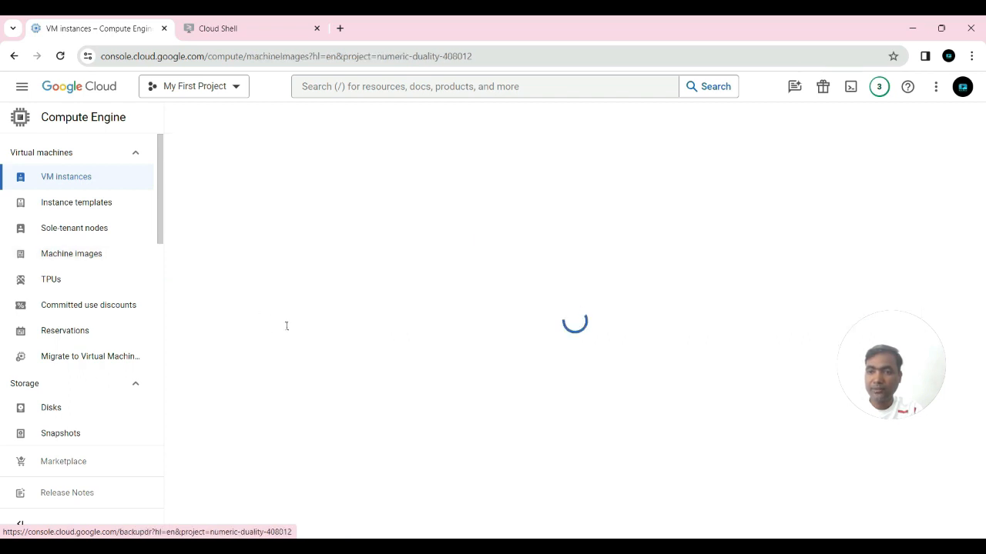
left_click(459, 121)
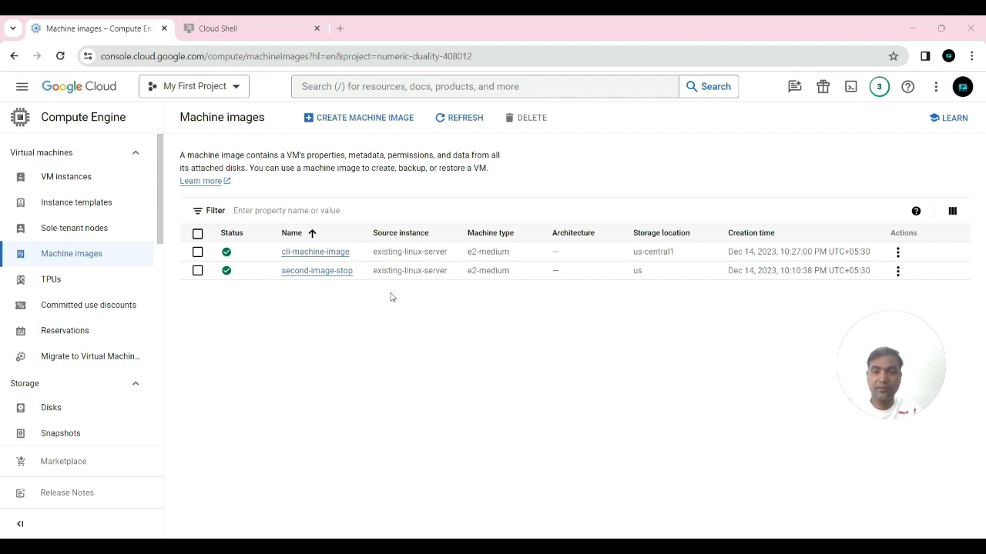
left_click(223, 29)
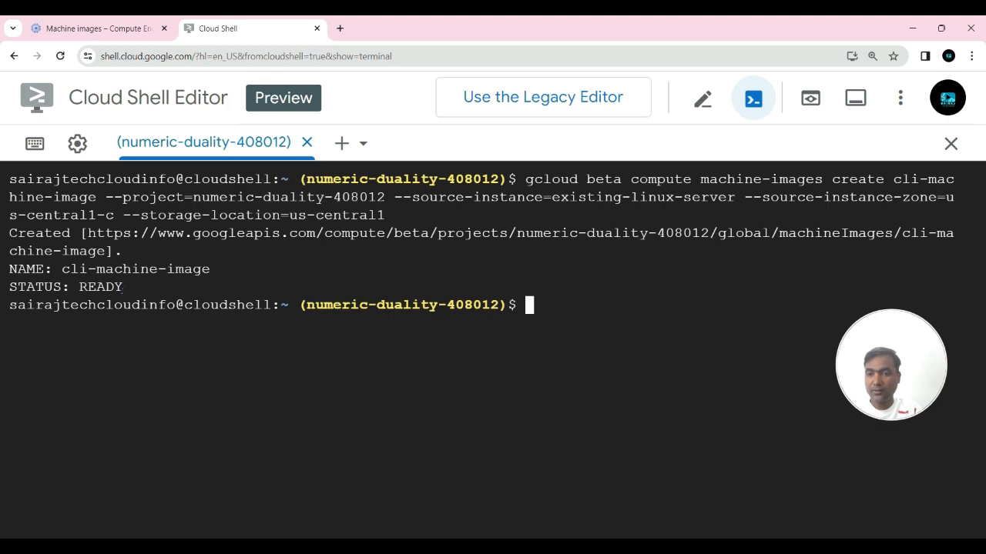
left_click_drag(123, 287, 9, 286)
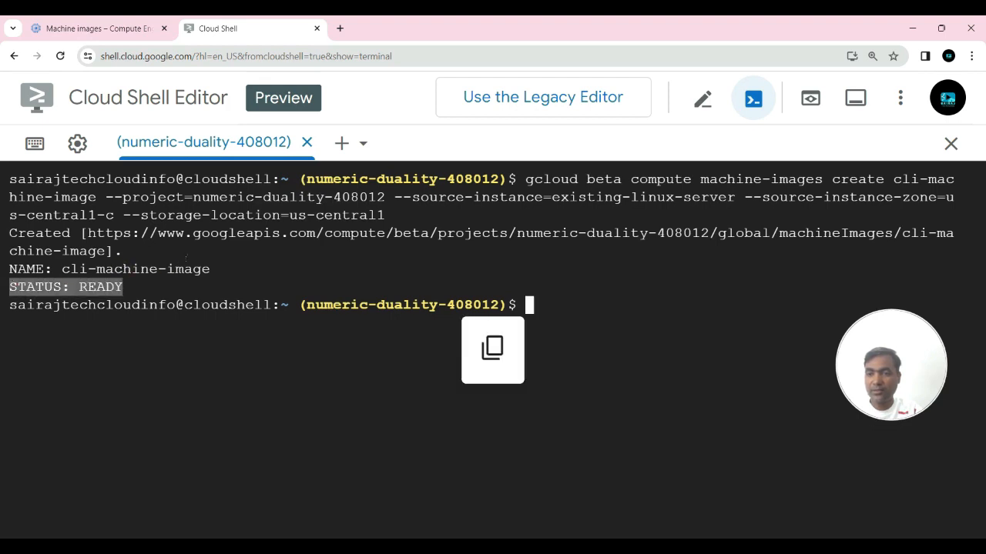
left_click_drag(210, 268, 63, 268)
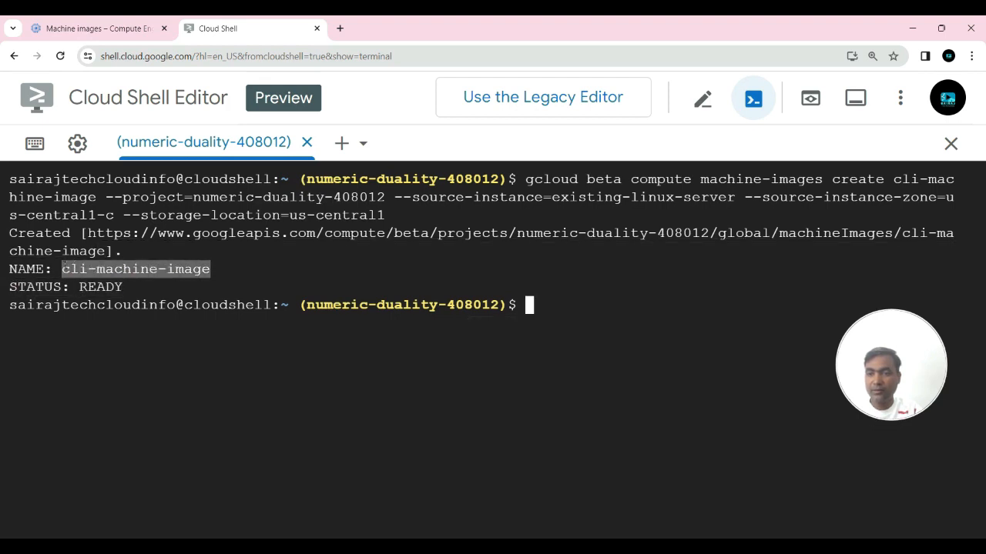
left_click(178, 347)
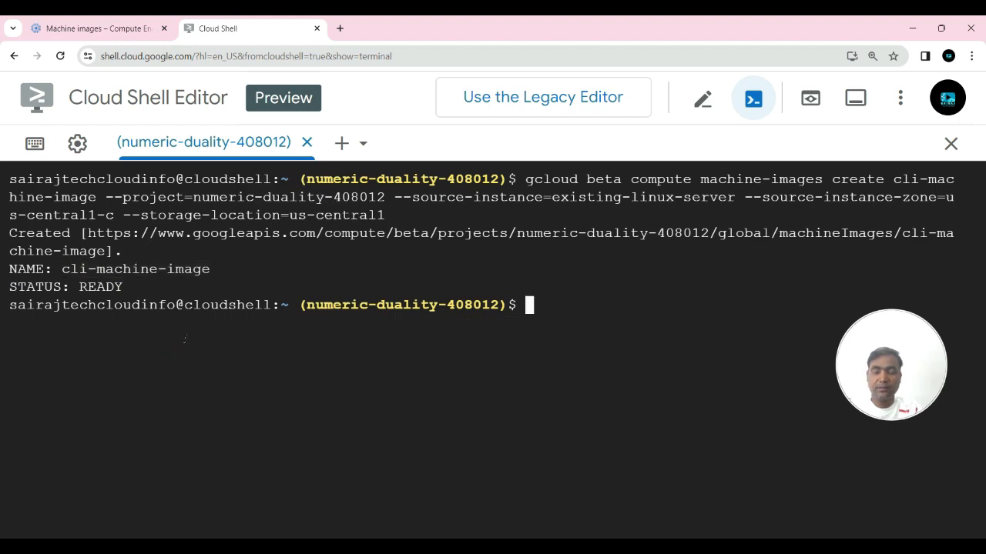